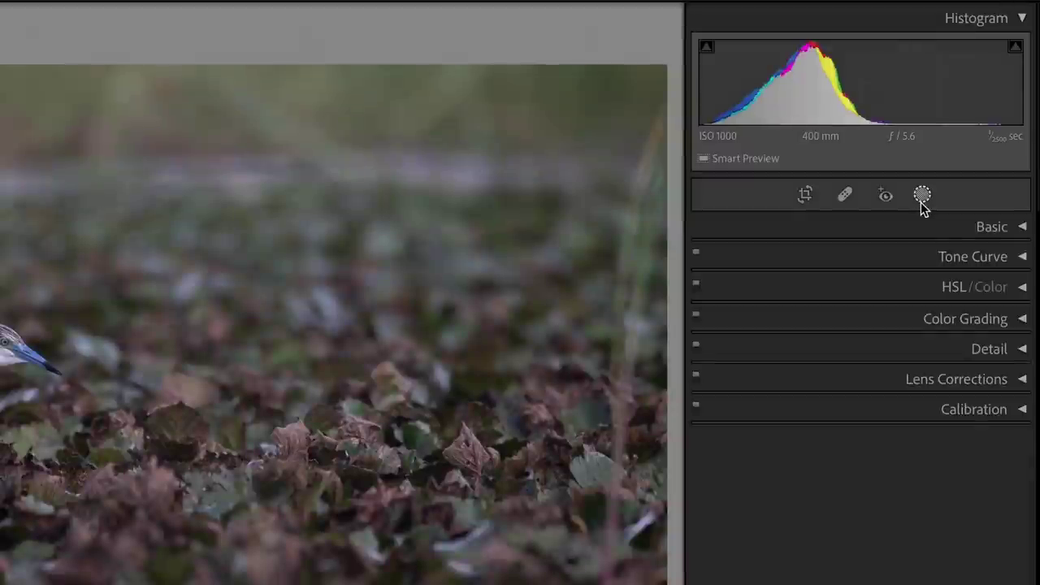
# Step: Show the Add New Mask options for the ground hornbill photo in Develop
pyautogui.click(921, 203)
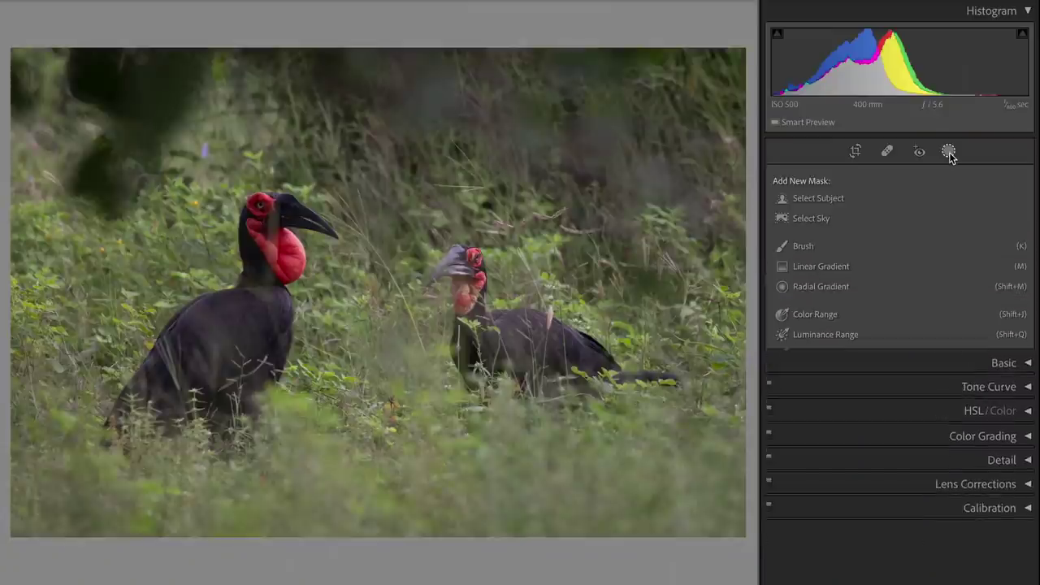
# Step: Auto-mask both hornbills with Select Subject, then try it on the next photo
pyautogui.click(850, 201)
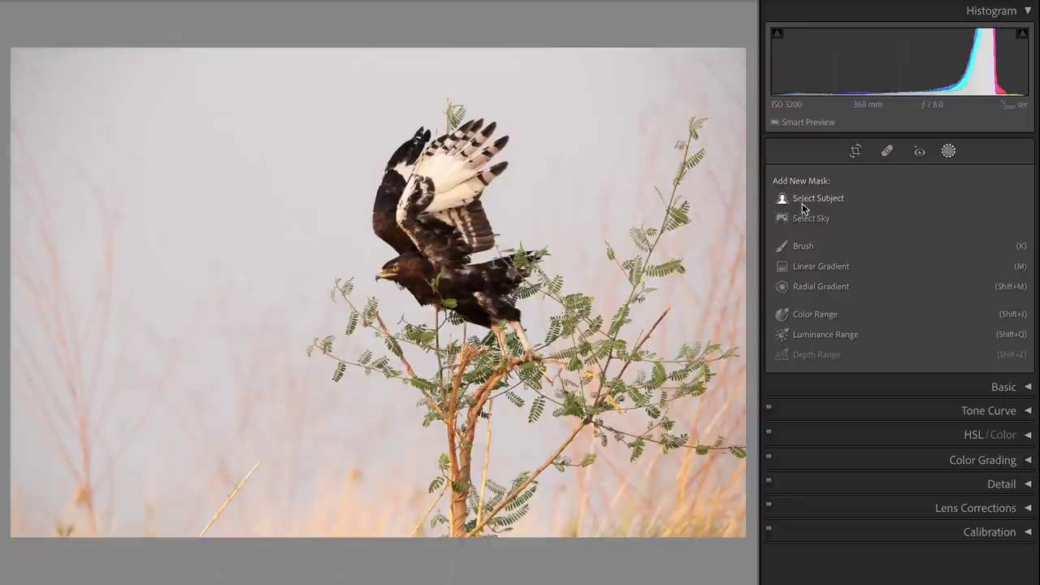
pyautogui.click(805, 203)
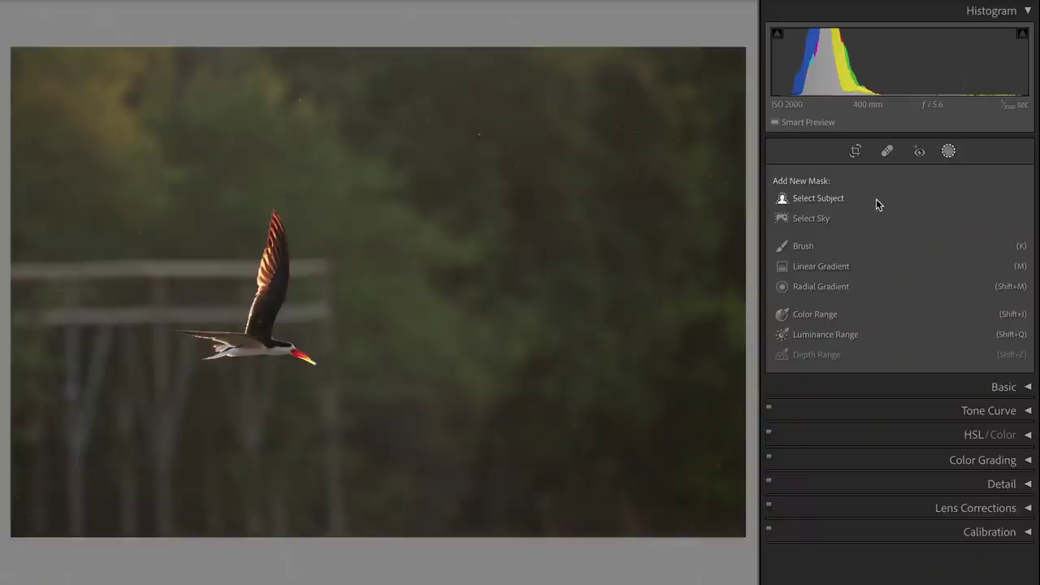
# Step: Invert the flying bird's subject mask, brush out its tail area, and brush-add to the elephants
pyautogui.click(876, 202)
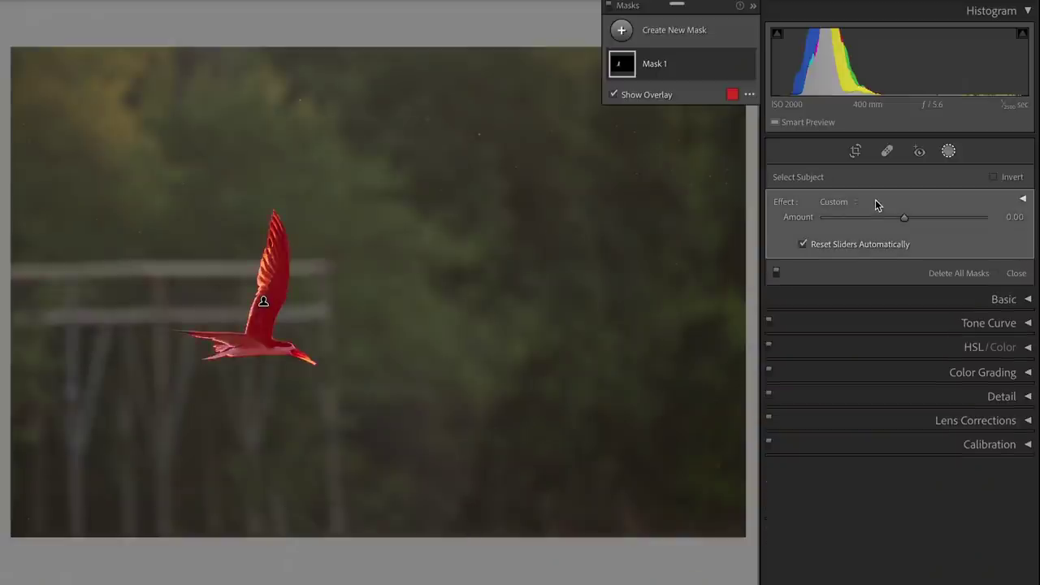
pyautogui.click(995, 177)
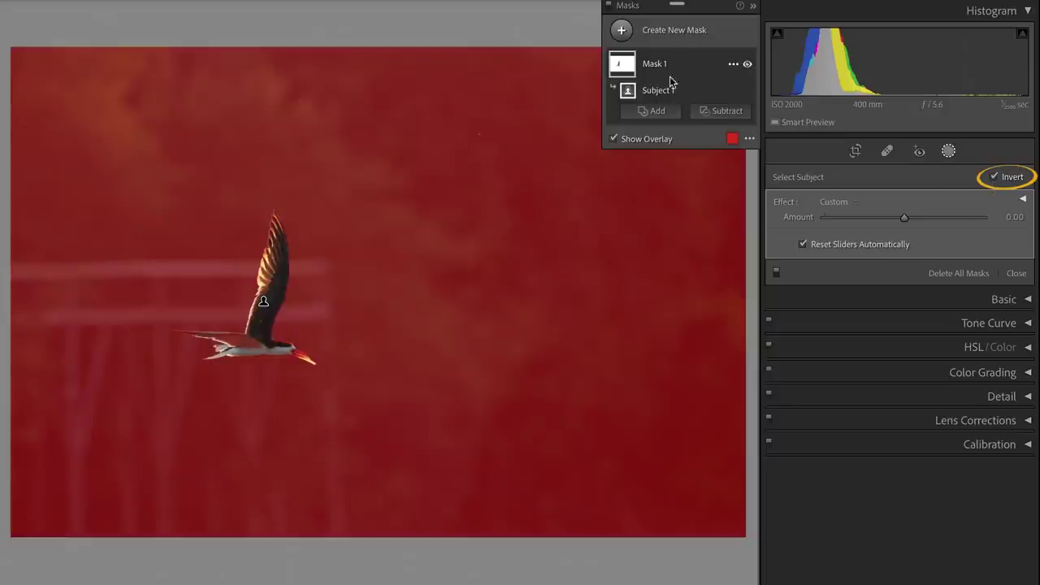
pyautogui.click(715, 111)
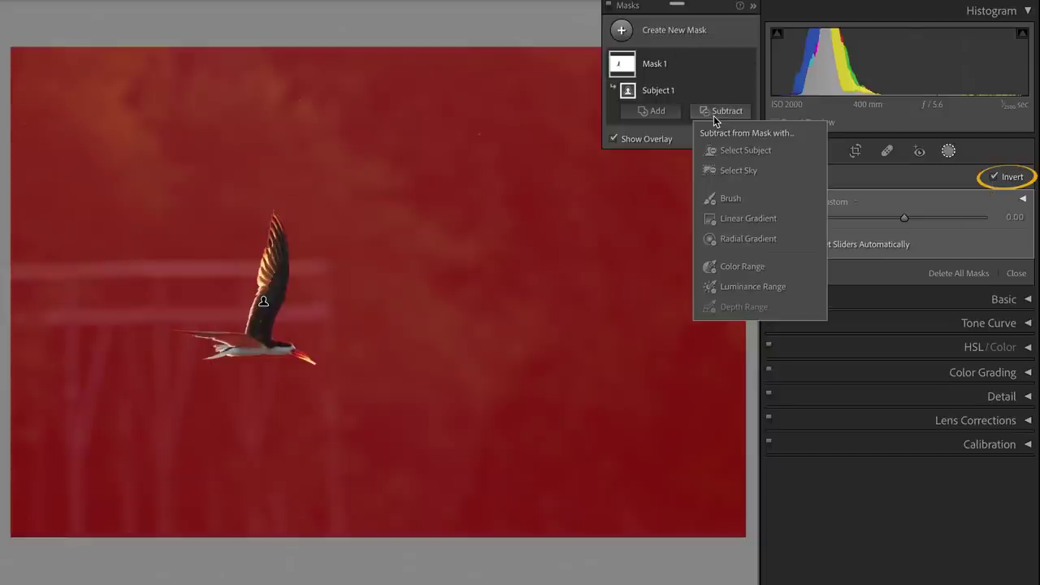
pyautogui.click(730, 199)
pyautogui.scroll(3, 263, 302)
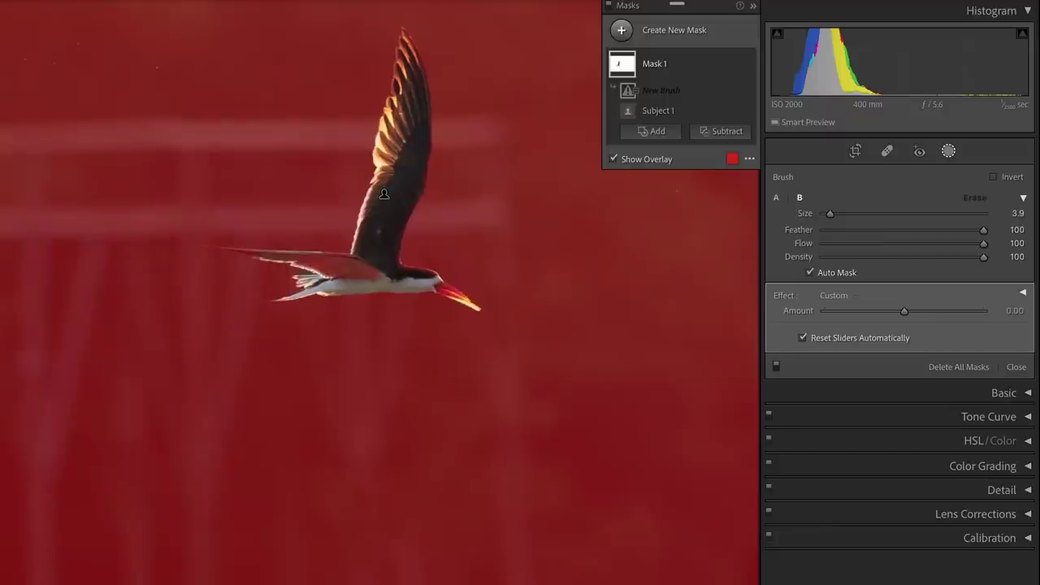
pyautogui.moveTo(348, 280); pyautogui.dragTo(315, 267)
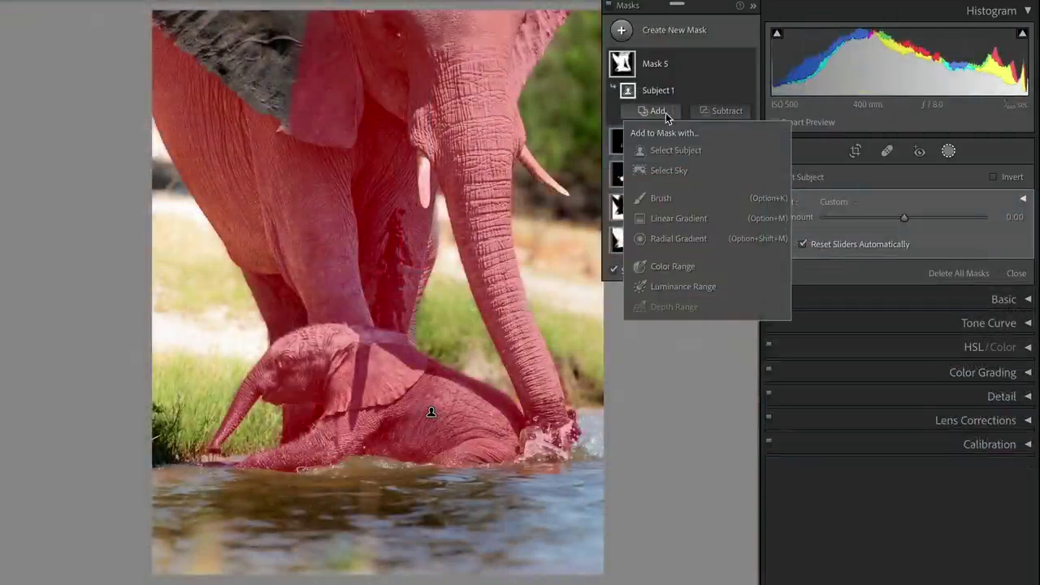
pyautogui.click(660, 198)
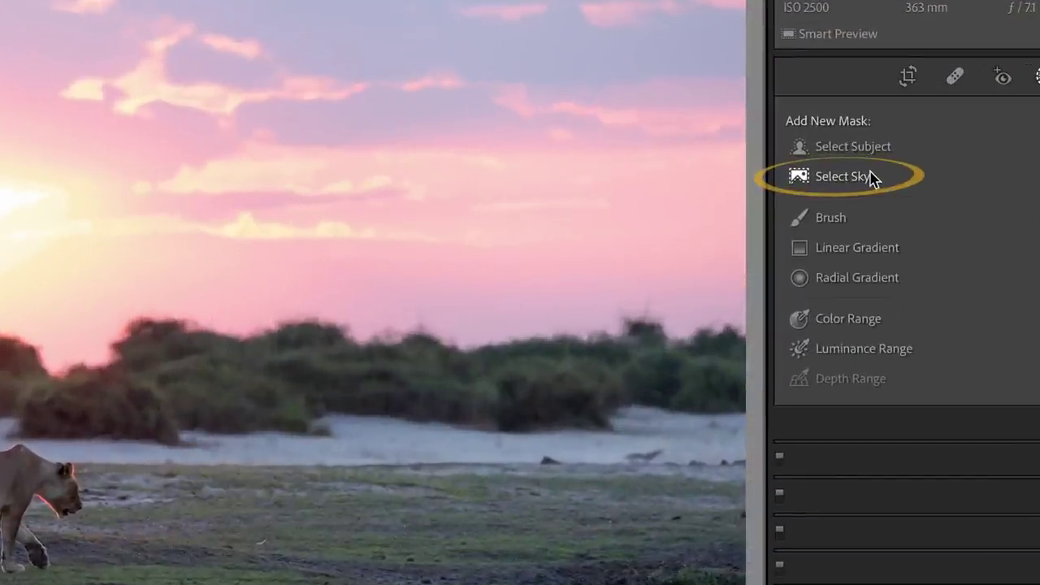
# Step: Select the lioness photo's sunset sky and darken it with lower Exposure and Highlights
pyautogui.click(845, 176)
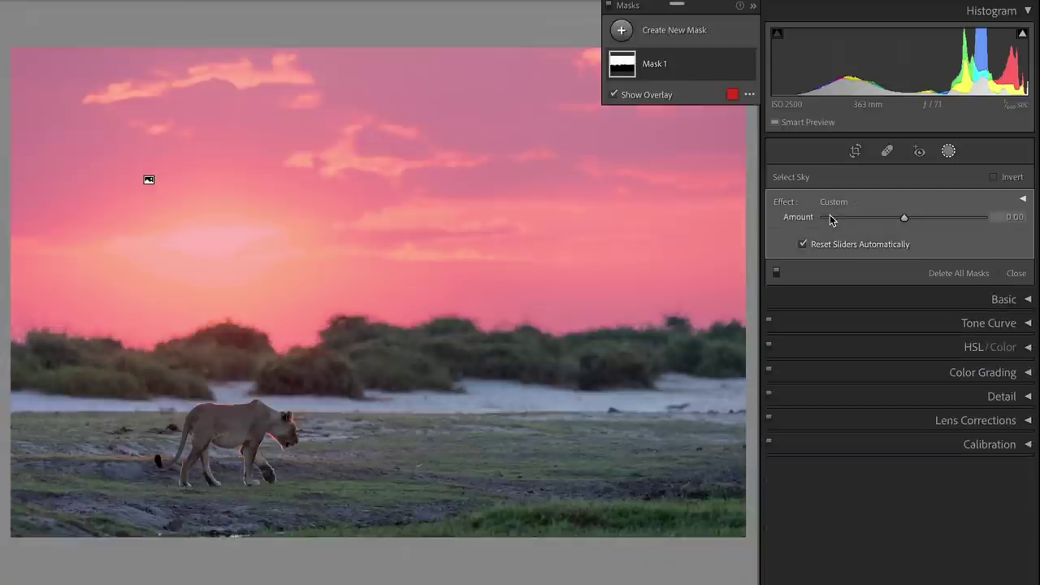
pyautogui.click(1024, 200)
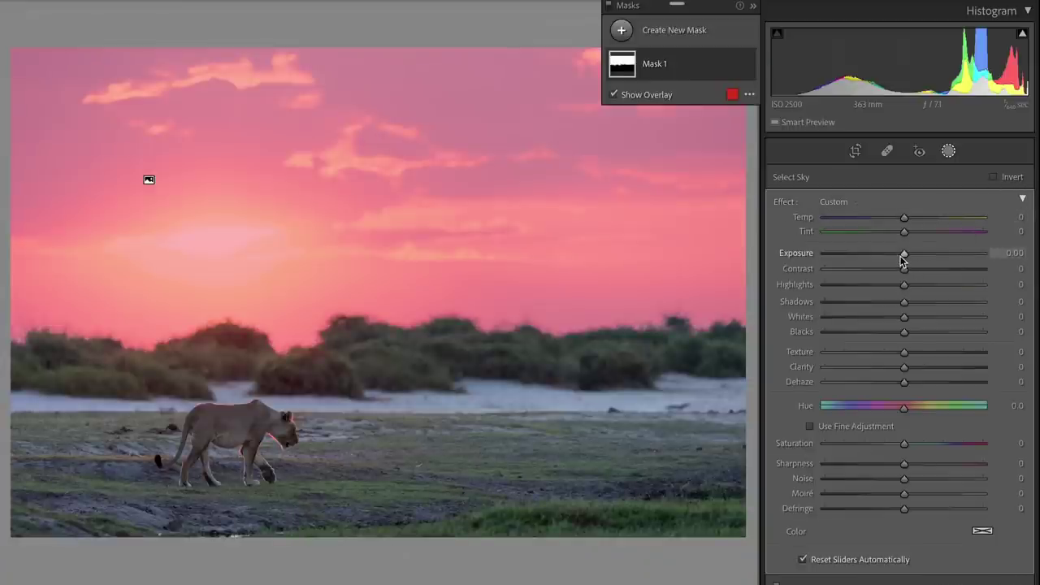
pyautogui.moveTo(901, 259); pyautogui.dragTo(891, 258)
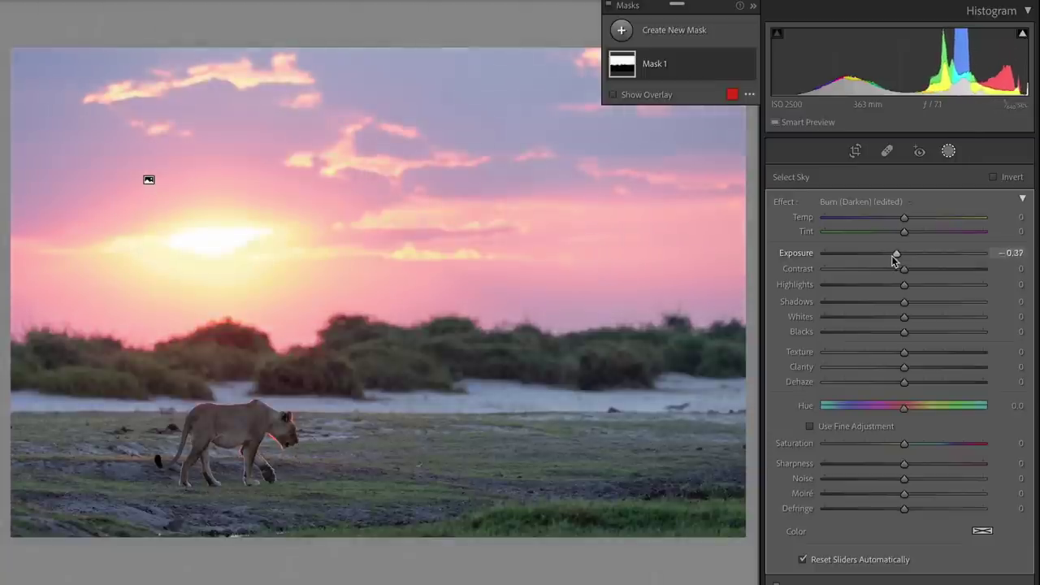
pyautogui.moveTo(904, 284); pyautogui.dragTo(851, 290)
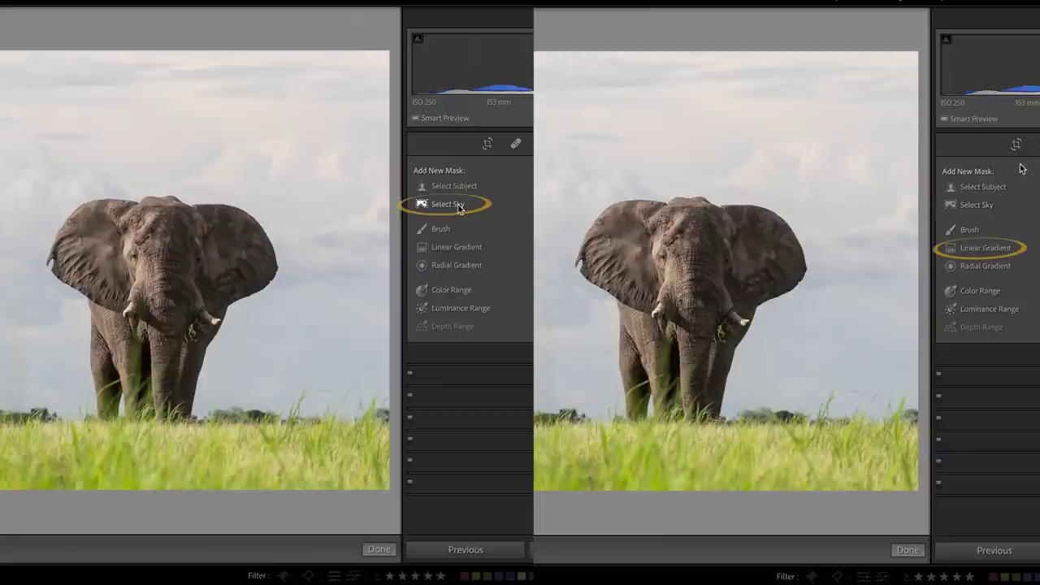
# Step: Darken the elephant's sky using a top-down linear gradient limited by a sampled luminance range
pyautogui.click(457, 208)
pyautogui.click(999, 262)
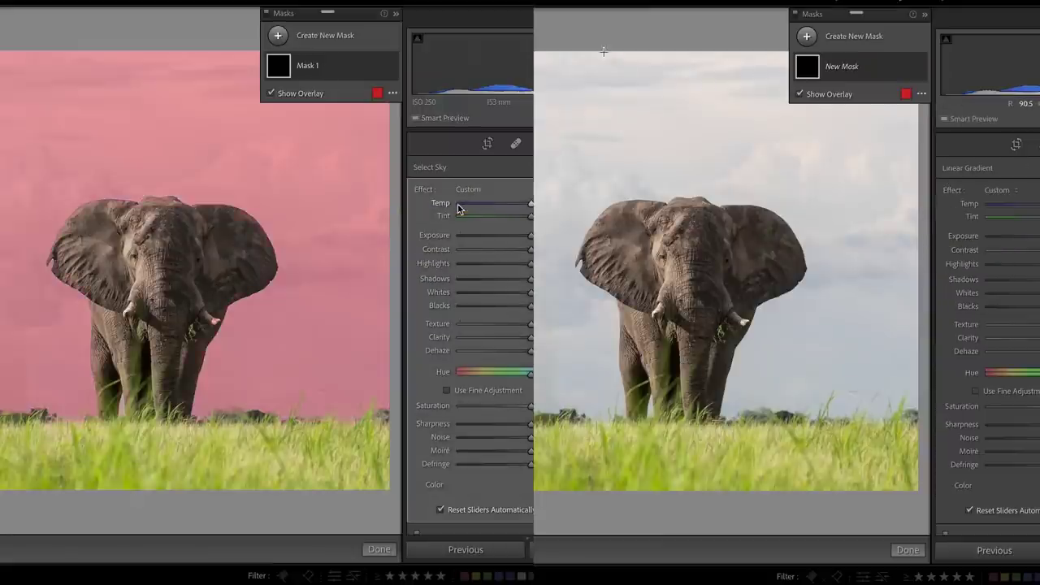
pyautogui.moveTo(609, 57); pyautogui.dragTo(605, 417)
pyautogui.click(896, 126)
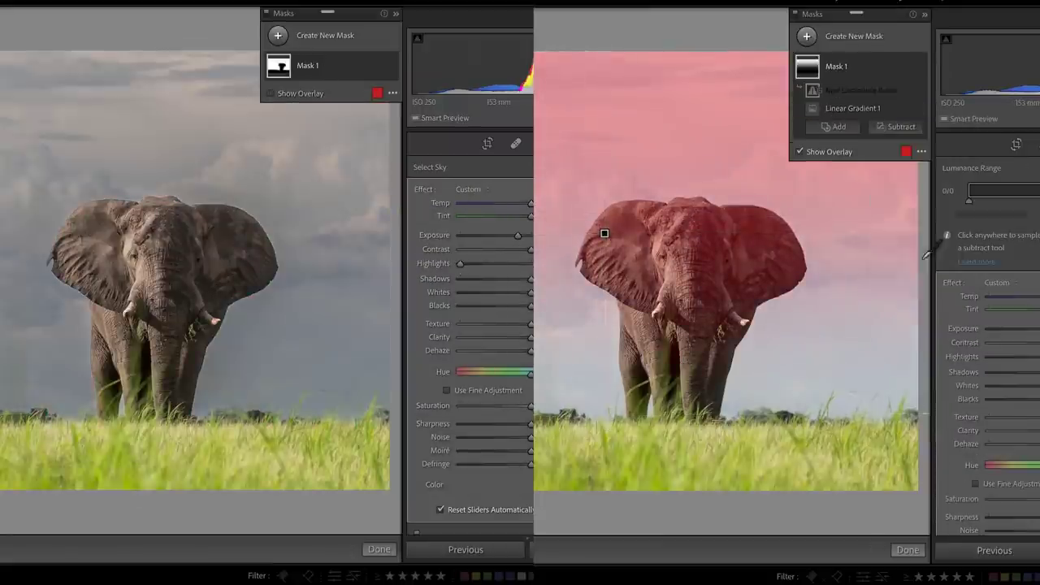
pyautogui.click(702, 243)
pyautogui.moveTo(1027, 328); pyautogui.dragTo(1020, 332)
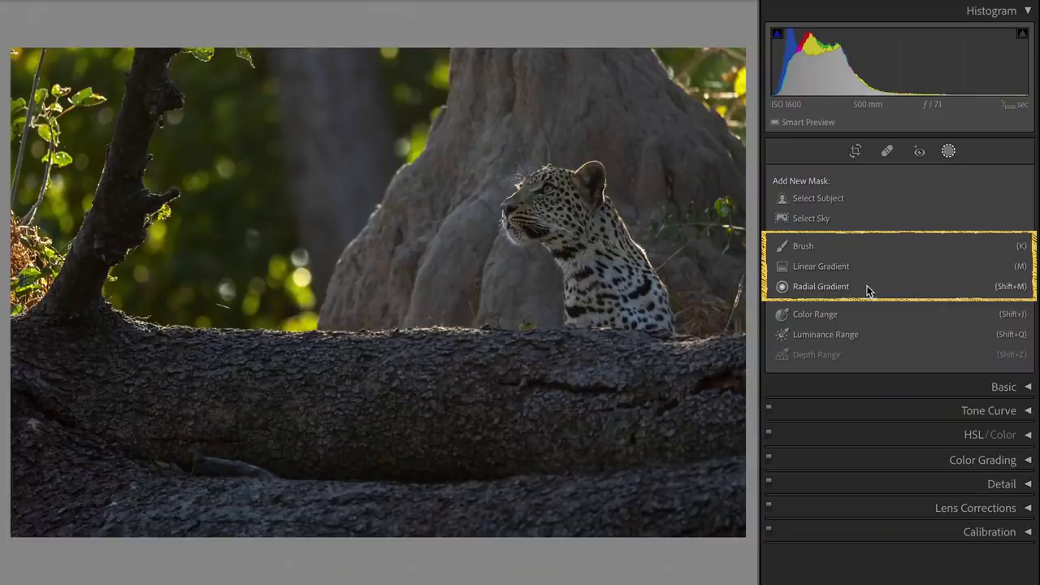
# Step: Brush a mask over the leopard's chest and add a bottom-up linear gradient over the log
pyautogui.click(855, 246)
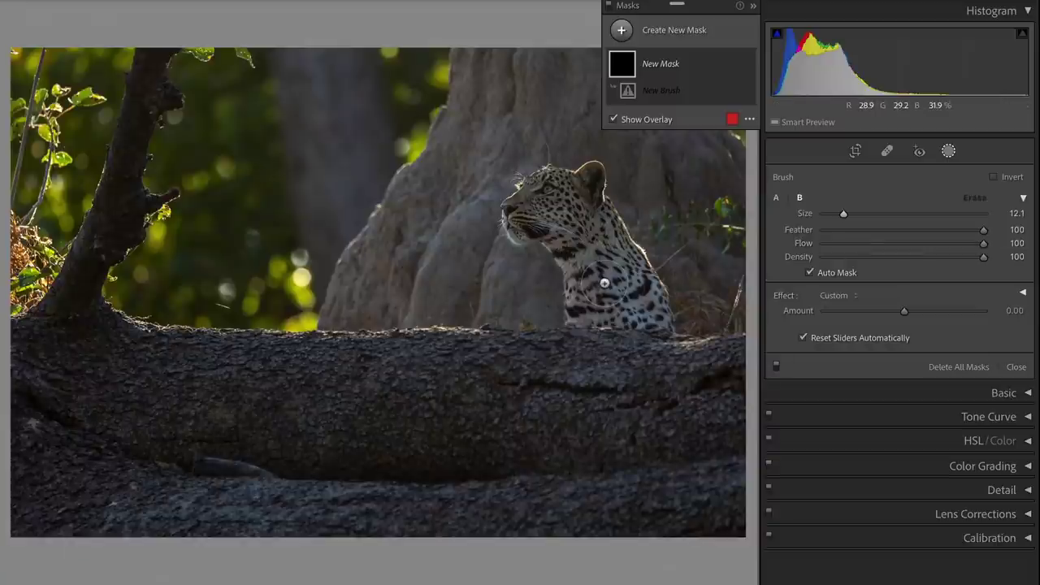
pyautogui.moveTo(604, 279)
pyautogui.mouseDown()
pyautogui.moveTo(599, 288)
pyautogui.moveTo(587, 198)
pyautogui.mouseUp()
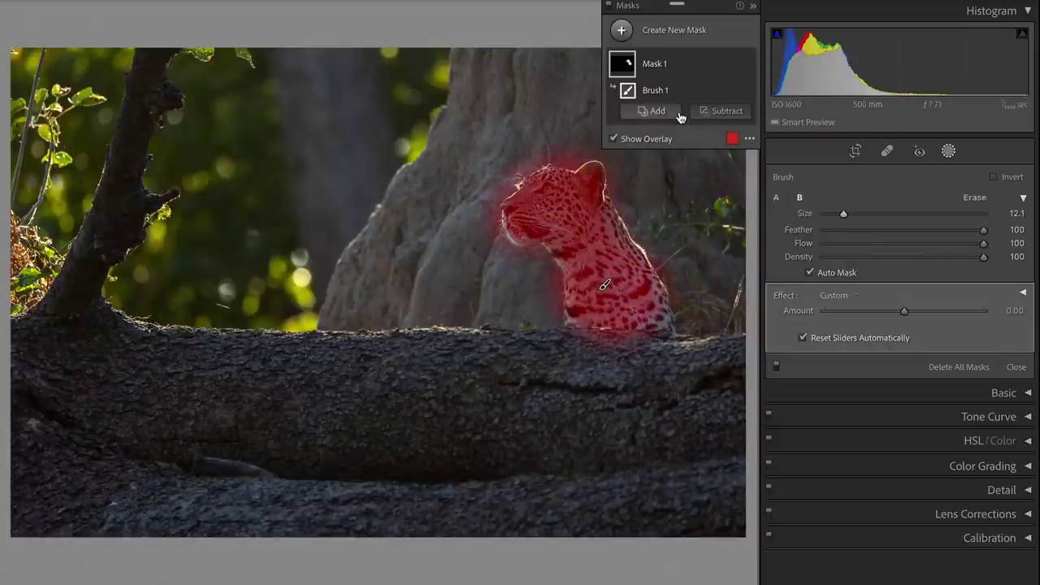
pyautogui.click(666, 113)
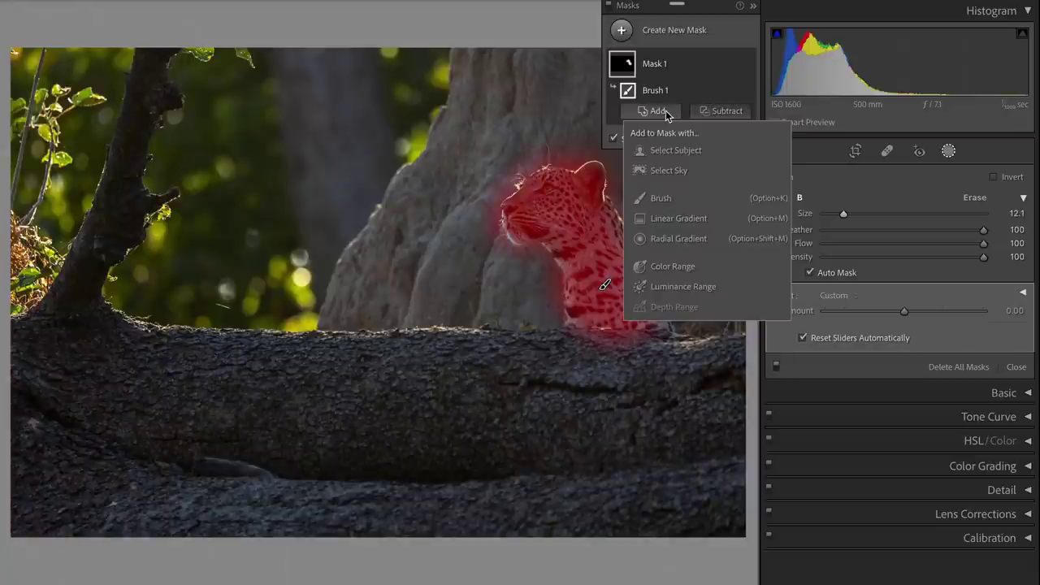
pyautogui.click(703, 219)
pyautogui.moveTo(437, 536); pyautogui.dragTo(437, 262)
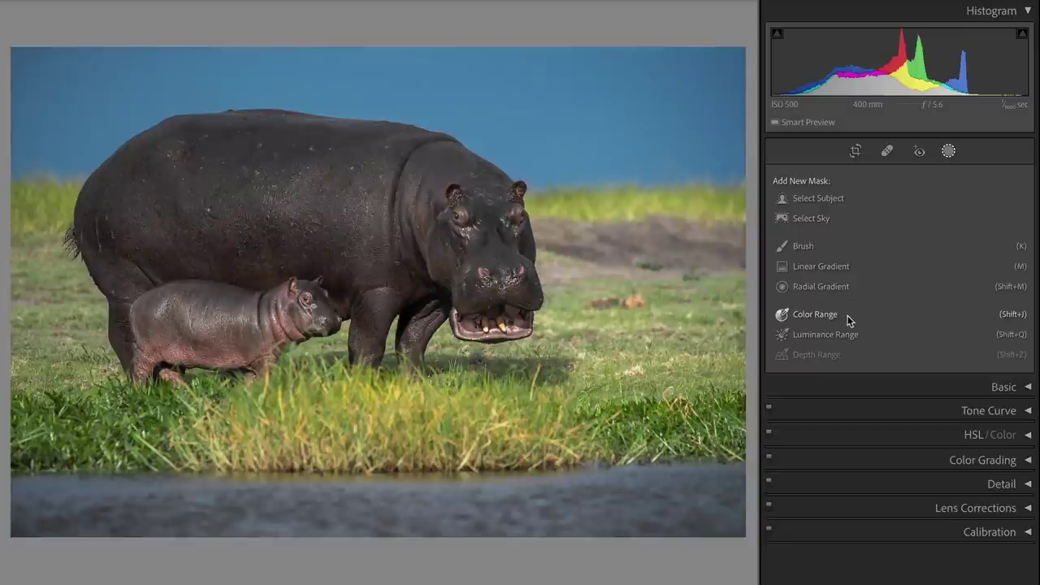
# Step: Sample the sky, a larger sky patch and the adult hippo for a colour-range mask, then discard it
pyautogui.click(814, 314)
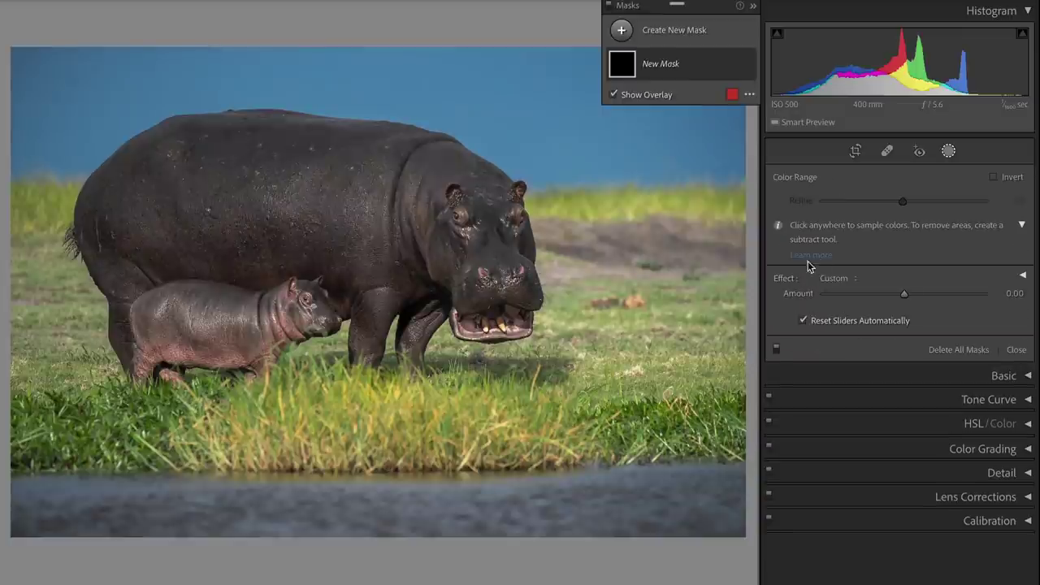
pyautogui.click(528, 111)
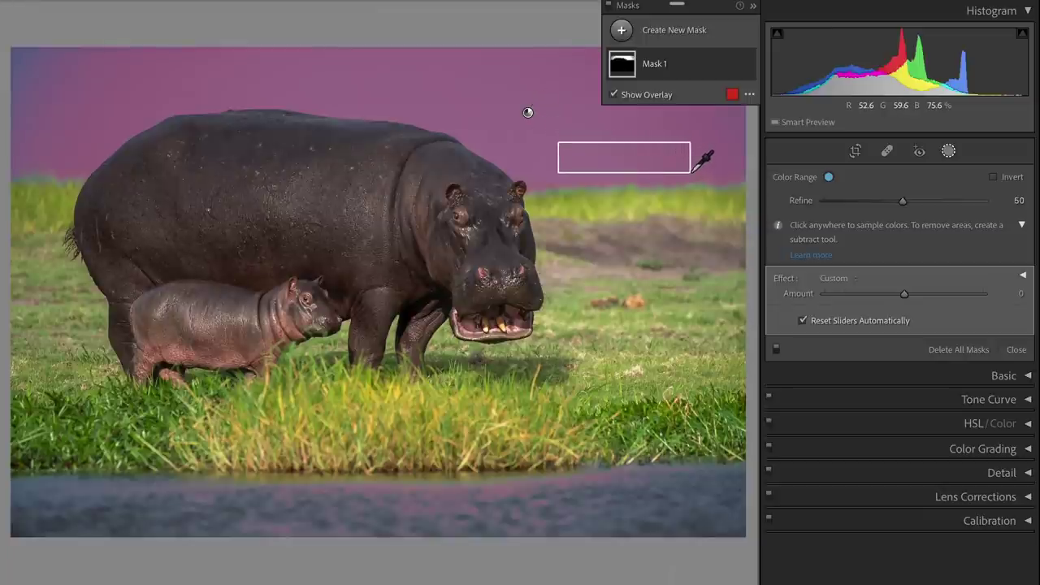
pyautogui.moveTo(600, 153); pyautogui.dragTo(691, 171)
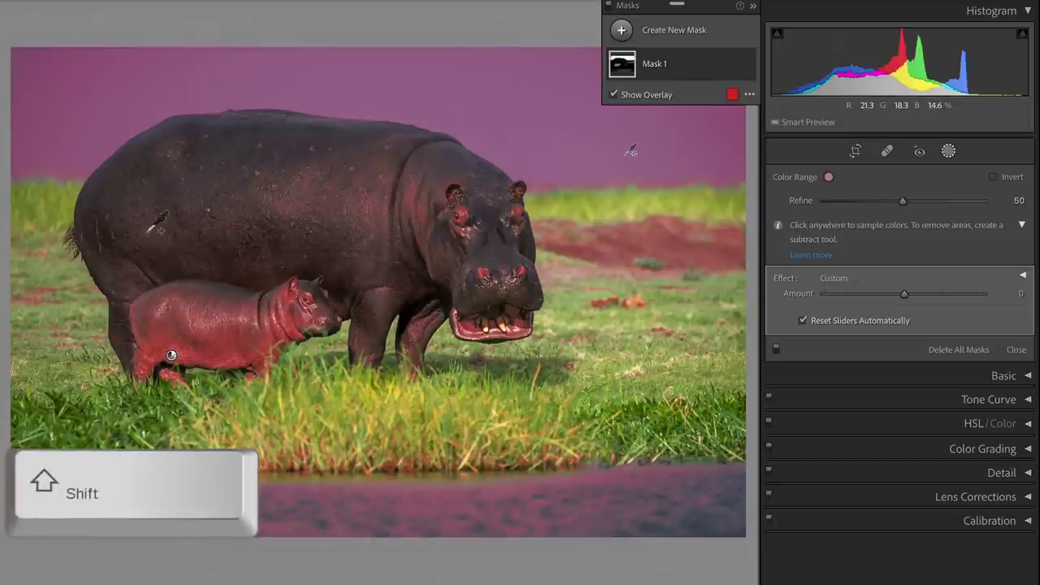
pyautogui.keyDown('shift'); pyautogui.click(146, 206); pyautogui.keyUp('shift')
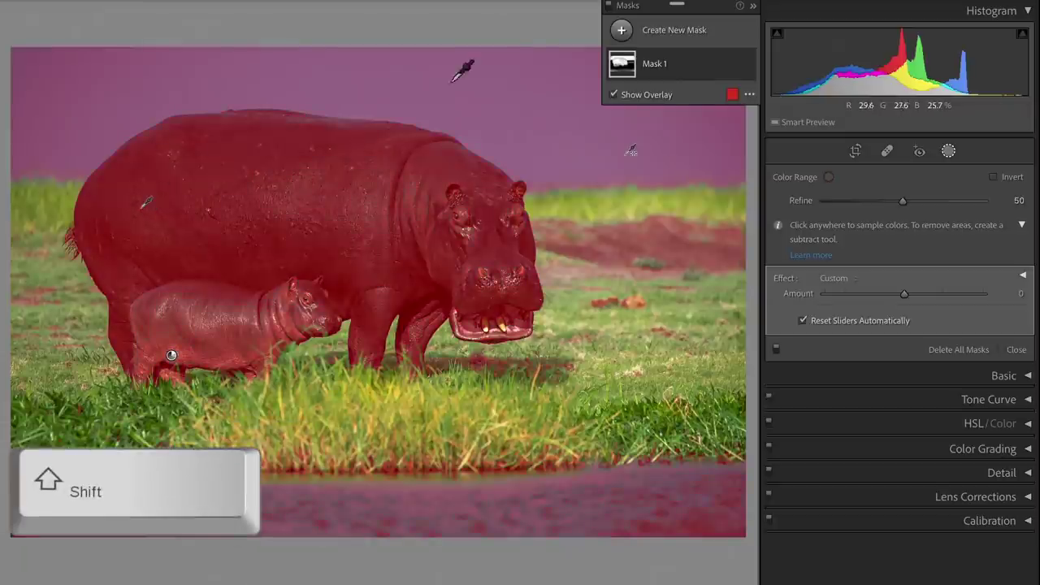
pyautogui.press('Delete')
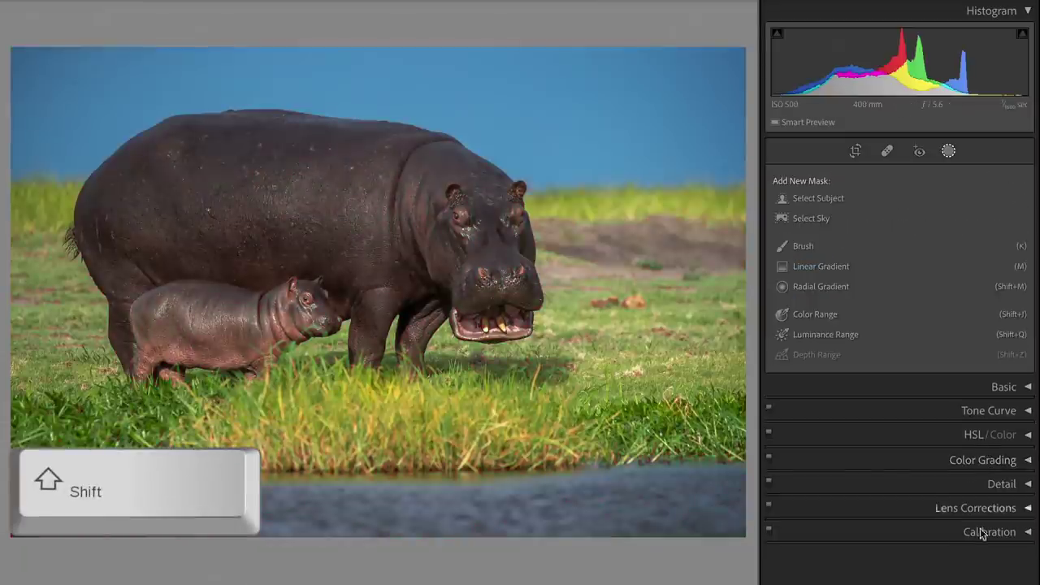
# Step: Sample the adult hippo for a luminance-range mask and slide the range right to about 31–74
pyautogui.click(855, 335)
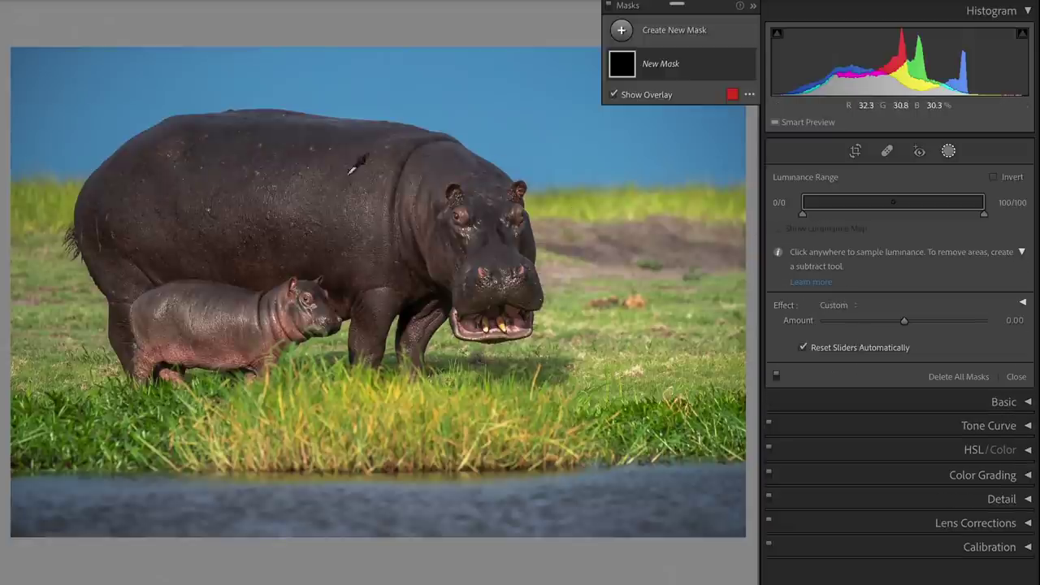
pyautogui.click(353, 182)
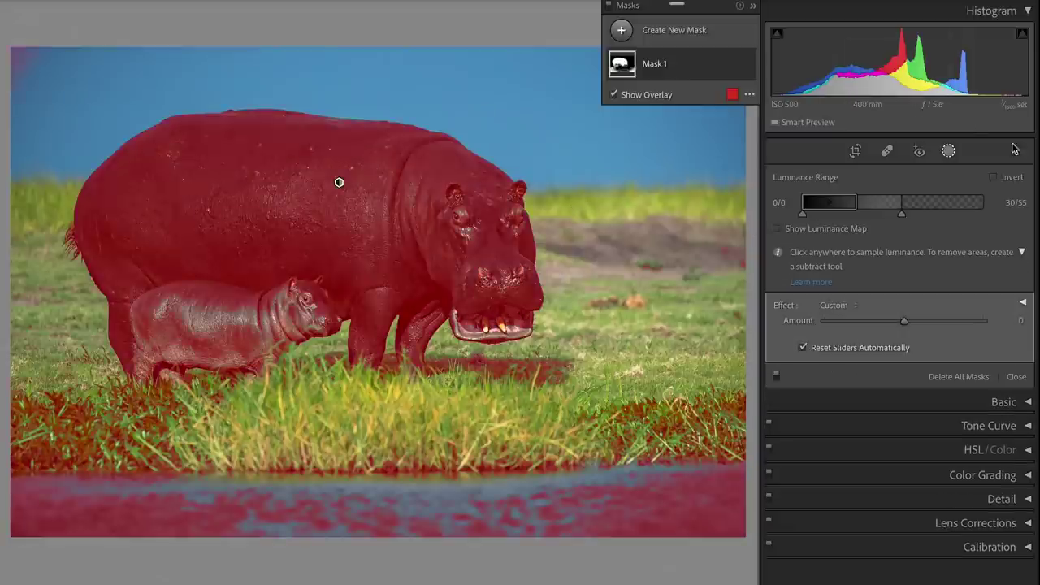
pyautogui.moveTo(836, 206); pyautogui.dragTo(916, 201)
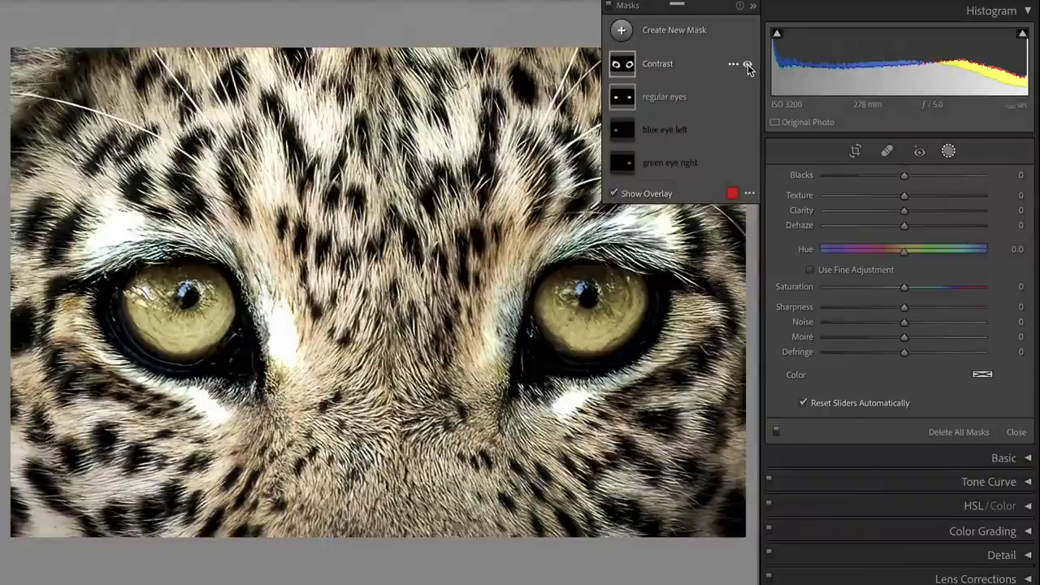
# Step: Toggle the Contrast, regular eyes and blue eye left masks off and on to compare the eyes
pyautogui.click(747, 65)
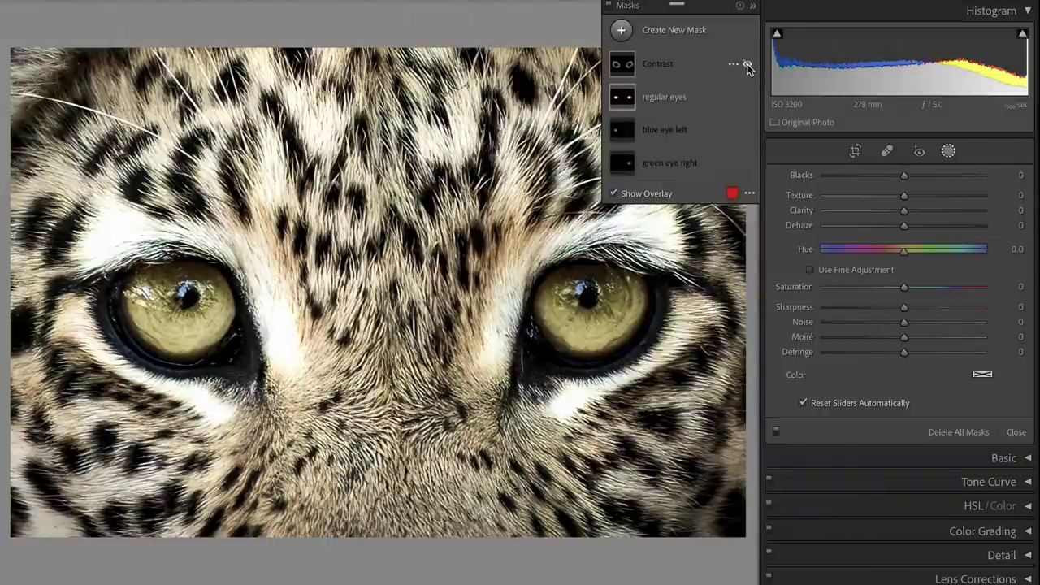
pyautogui.click(748, 65)
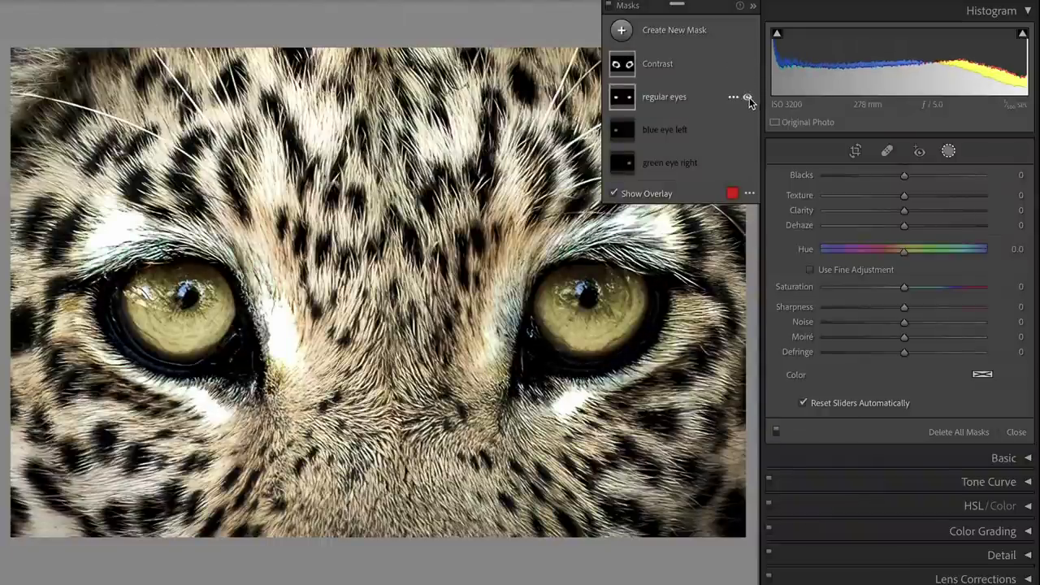
pyautogui.click(747, 97)
pyautogui.click(747, 130)
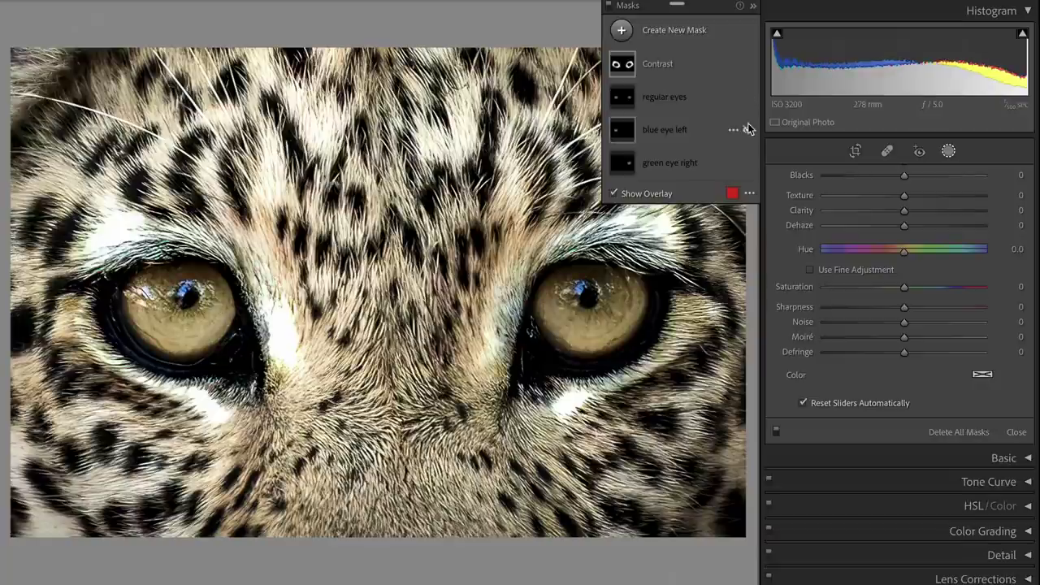
pyautogui.click(748, 163)
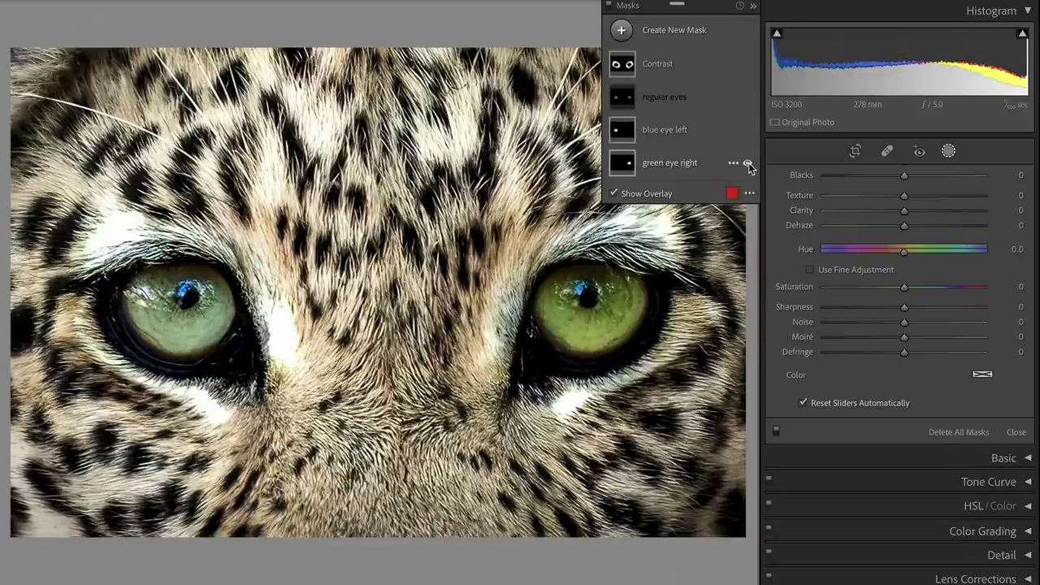
pyautogui.rightClick(664, 166)
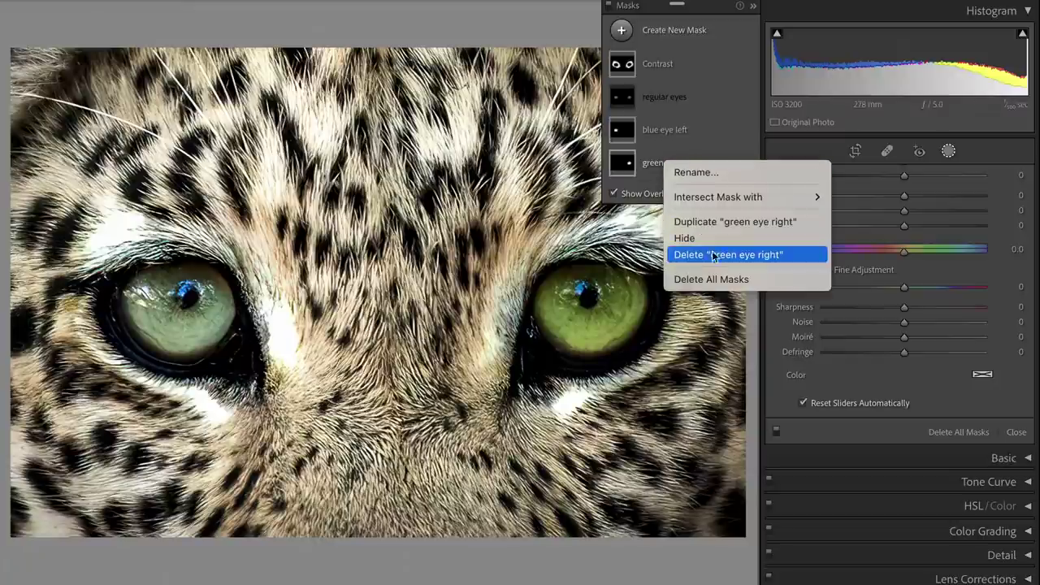
pyautogui.press('Escape')
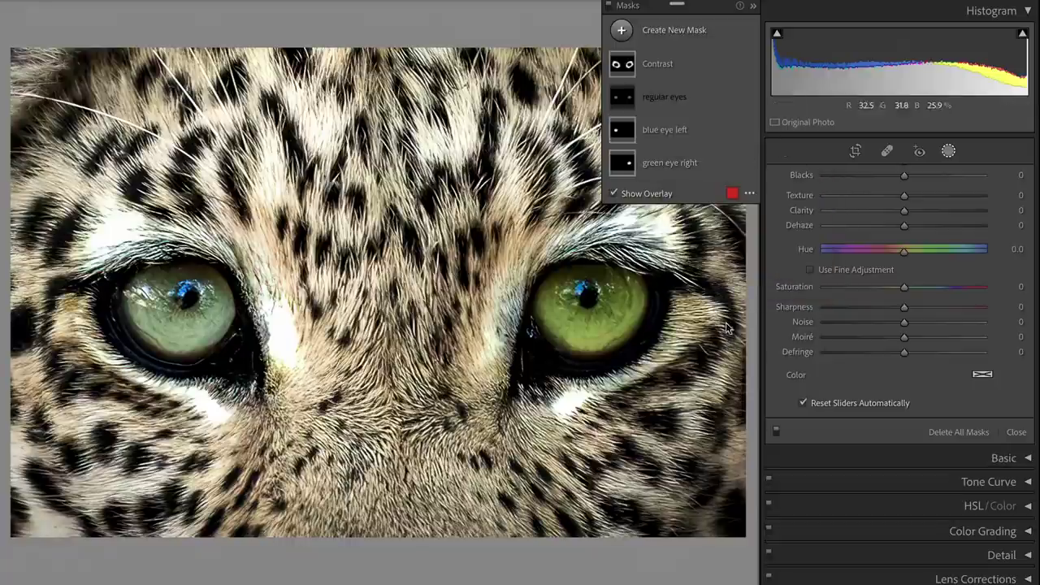
# Step: Hide the green eye right and blue eye left masks, keep regular eyes on, and compact the list
pyautogui.click(747, 164)
pyautogui.click(744, 132)
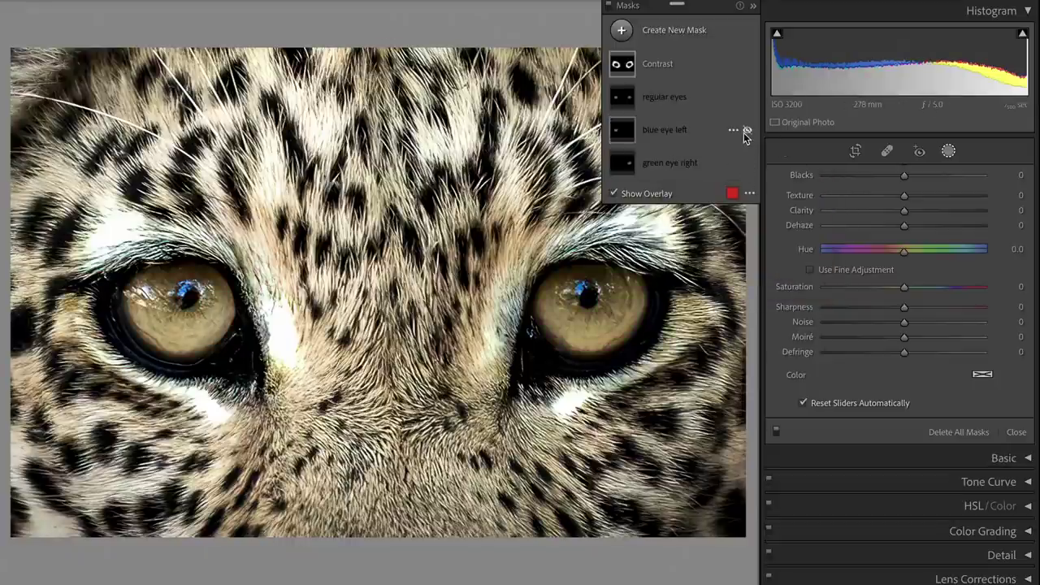
pyautogui.moveTo(682, 97)
pyautogui.click(744, 97)
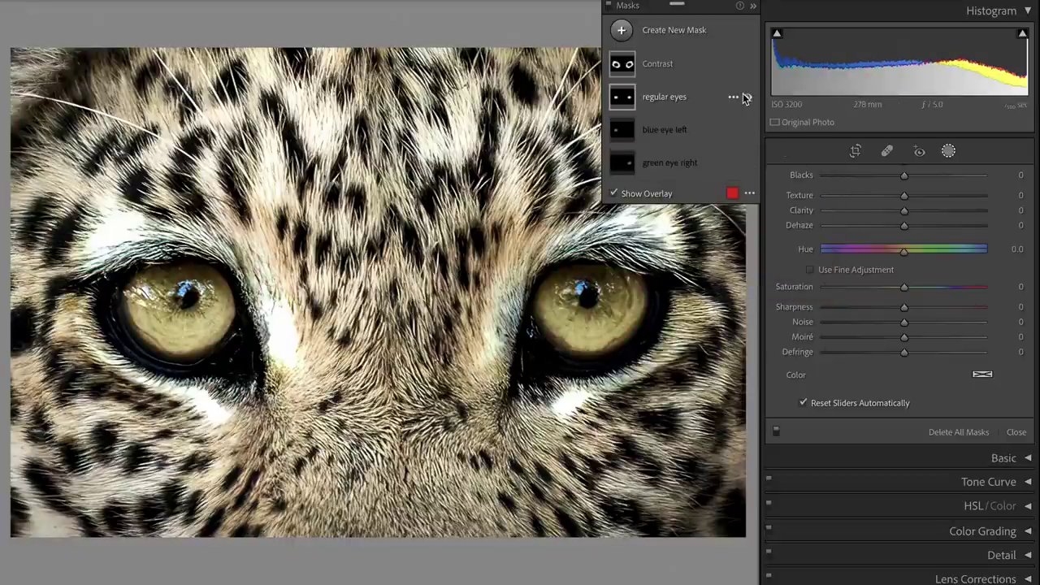
pyautogui.click(609, 6)
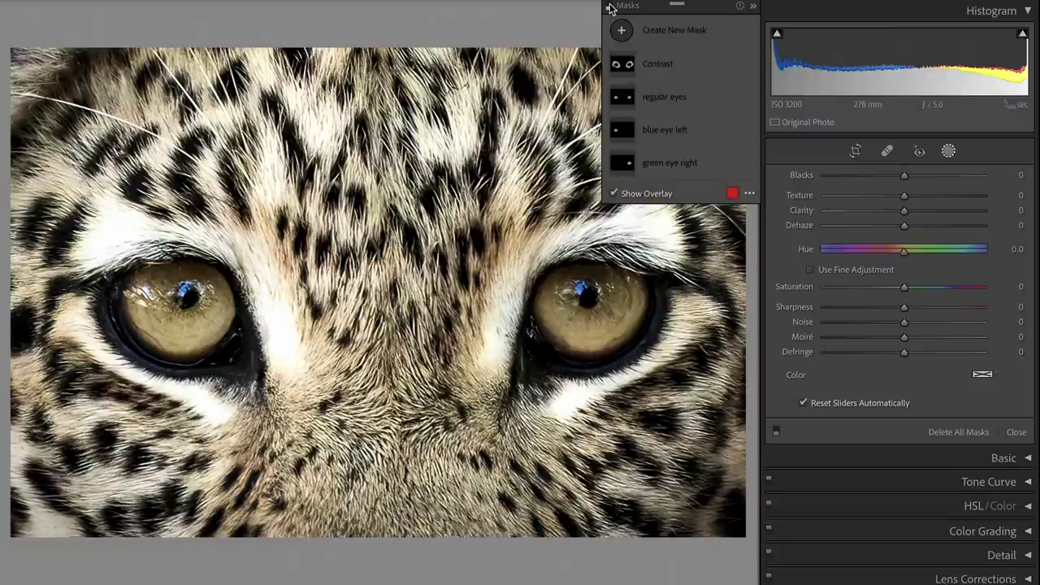
pyautogui.click(609, 6)
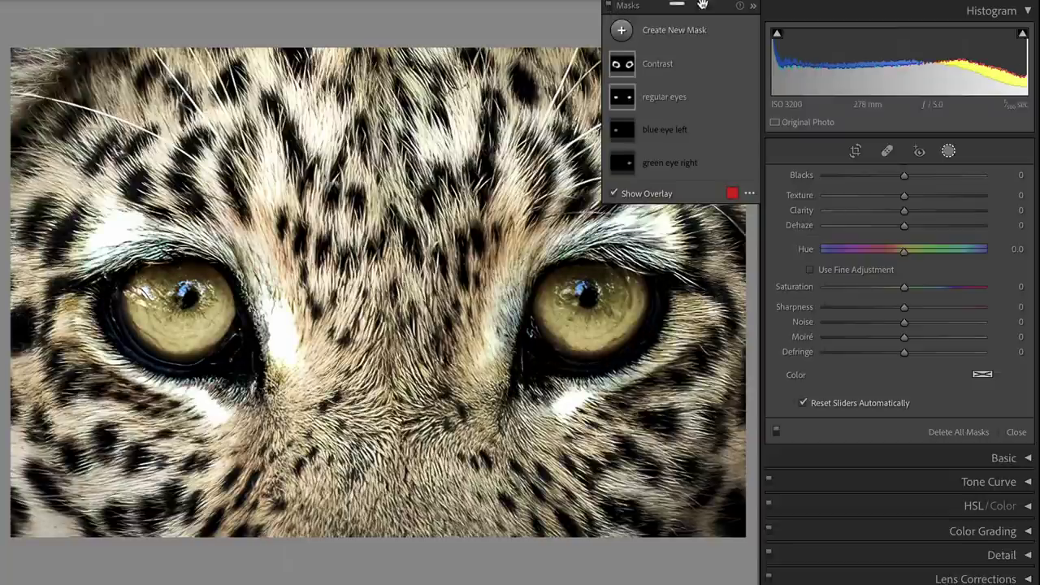
pyautogui.click(755, 8)
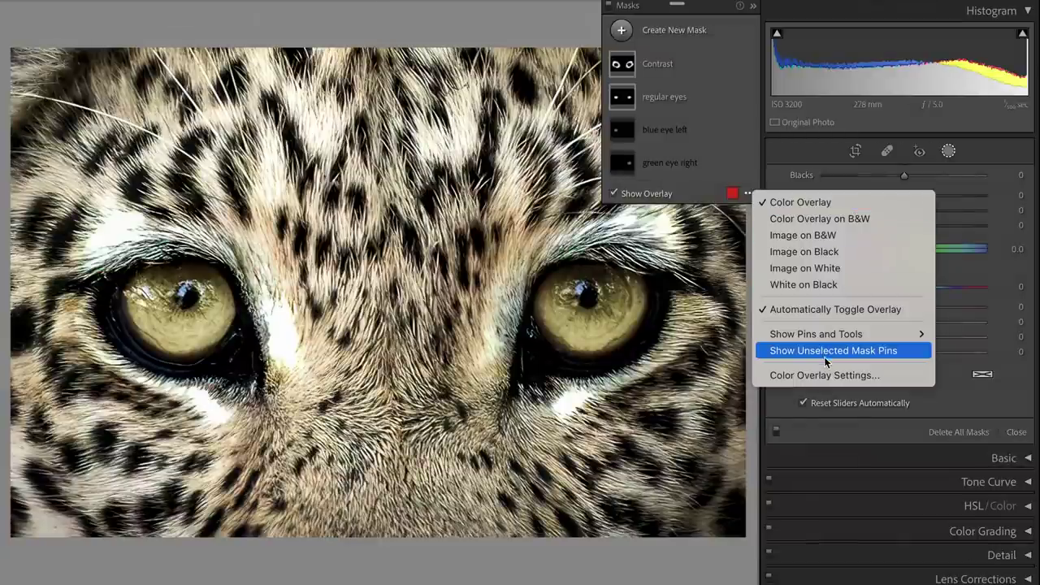
# Step: Enable Show Unselected Mask Pins and set the overlay to Color Overlay on B&W
pyautogui.click(824, 354)
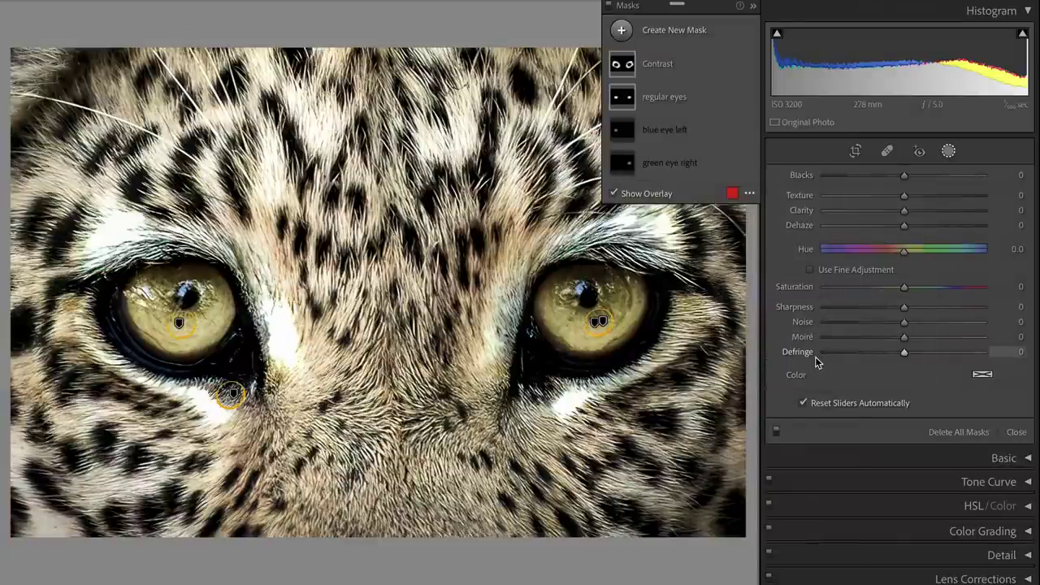
pyautogui.click(731, 193)
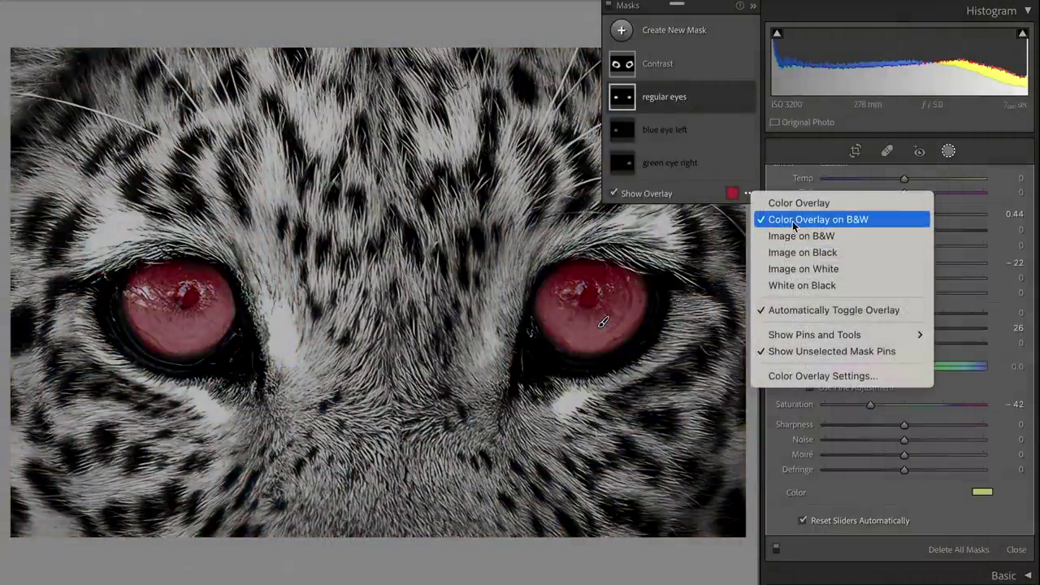
pyautogui.click(792, 221)
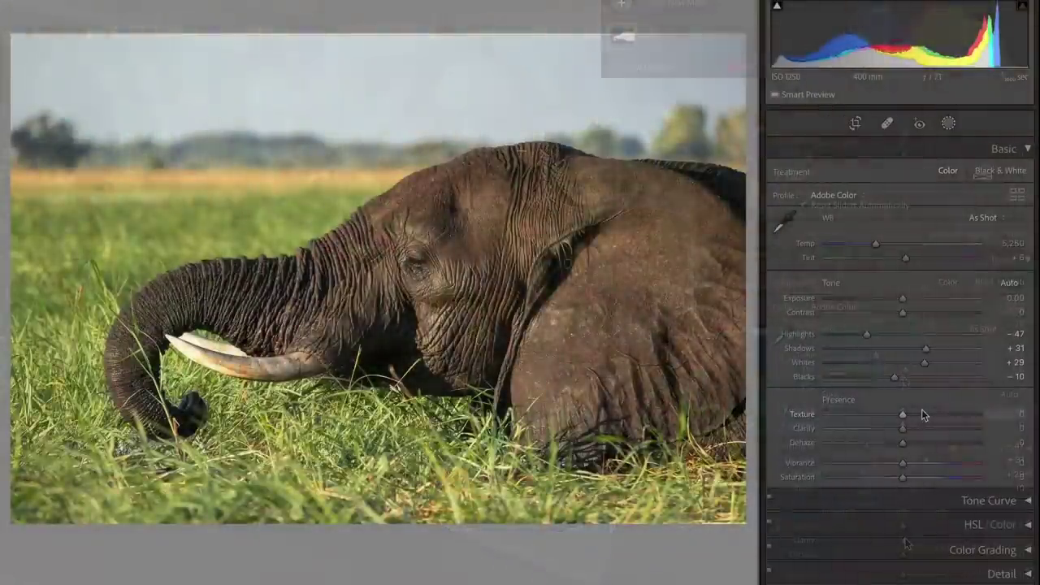
# Step: Reset the trial Clarity and Dehaze boosts to zero, then add a Select Subject mask on the elephant
pyautogui.moveTo(903, 428); pyautogui.dragTo(942, 414)
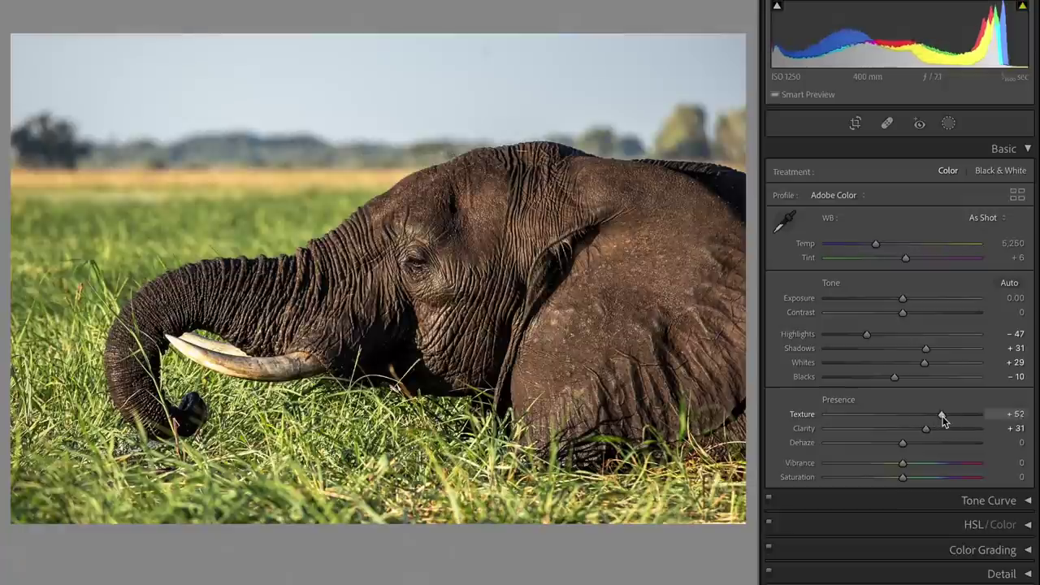
pyautogui.moveTo(903, 442); pyautogui.dragTo(927, 443)
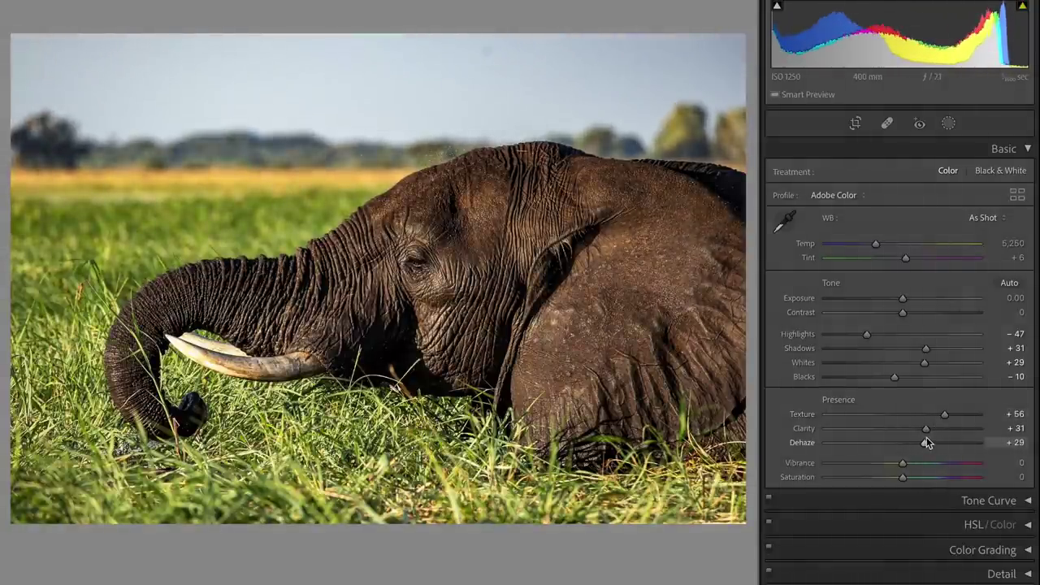
pyautogui.doubleClick(843, 398)
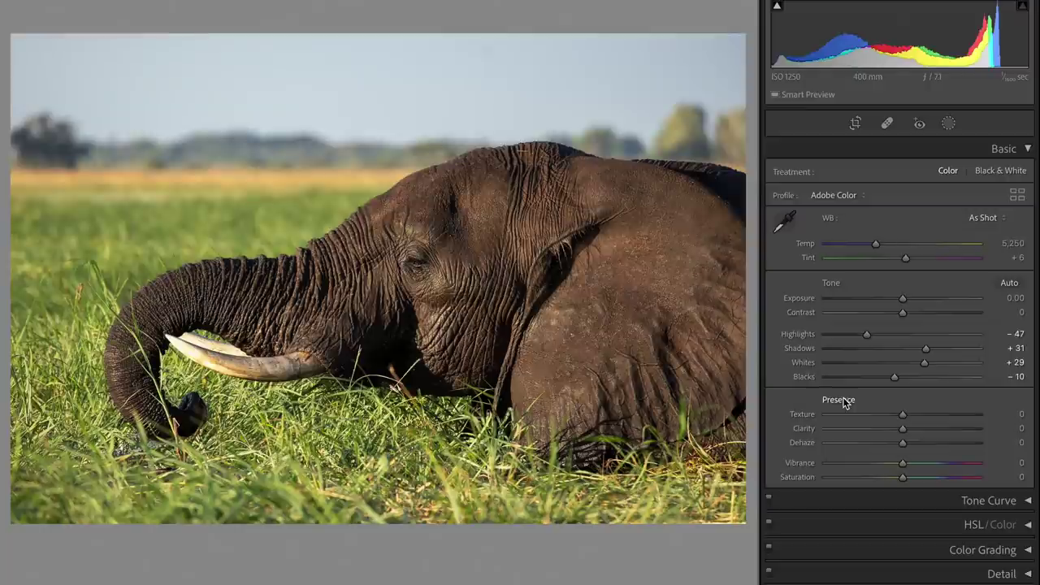
pyautogui.click(949, 124)
# Step: Give the elephant's subject mask Texture 33, Clarity 25, Sharpness 14 and Shadows 16
pyautogui.click(837, 170)
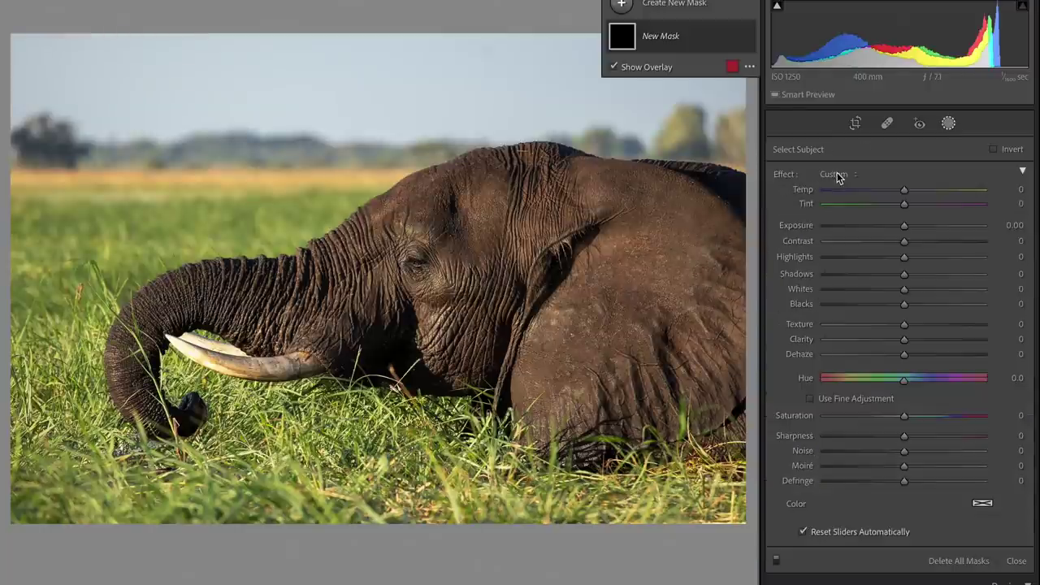
pyautogui.press('o')
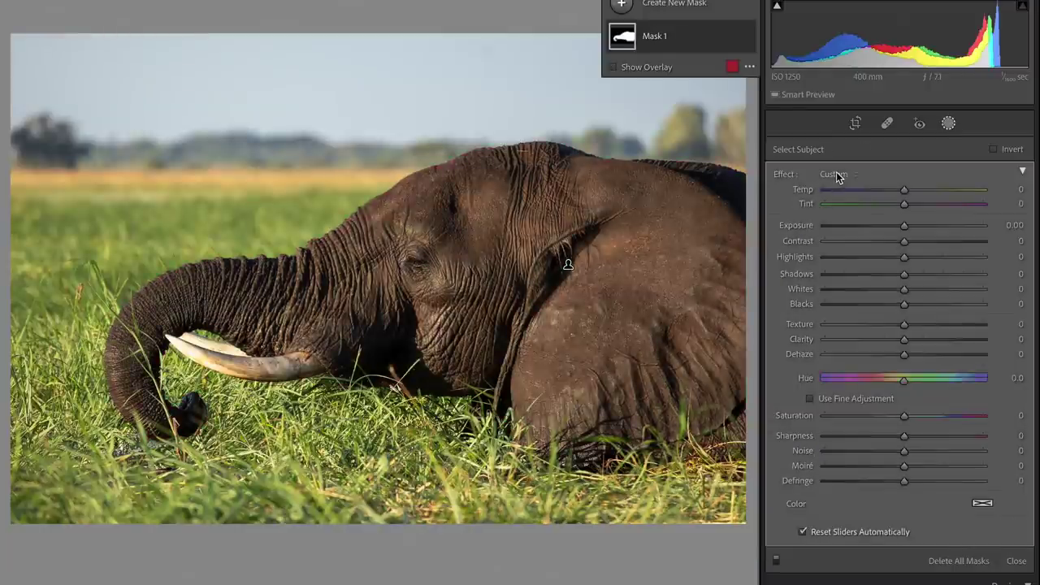
pyautogui.moveTo(912, 342); pyautogui.dragTo(930, 325)
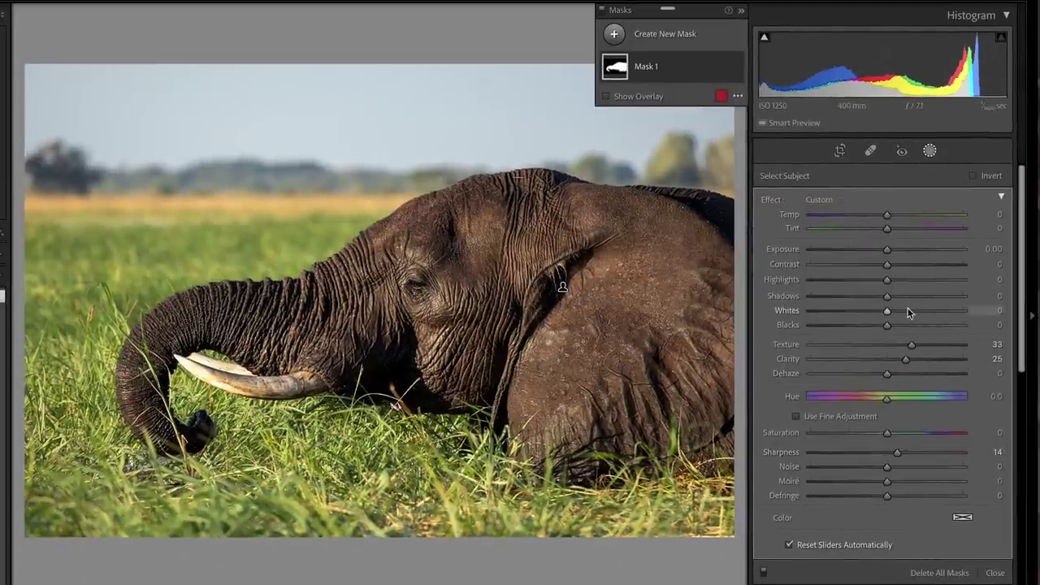
pyautogui.click(898, 296)
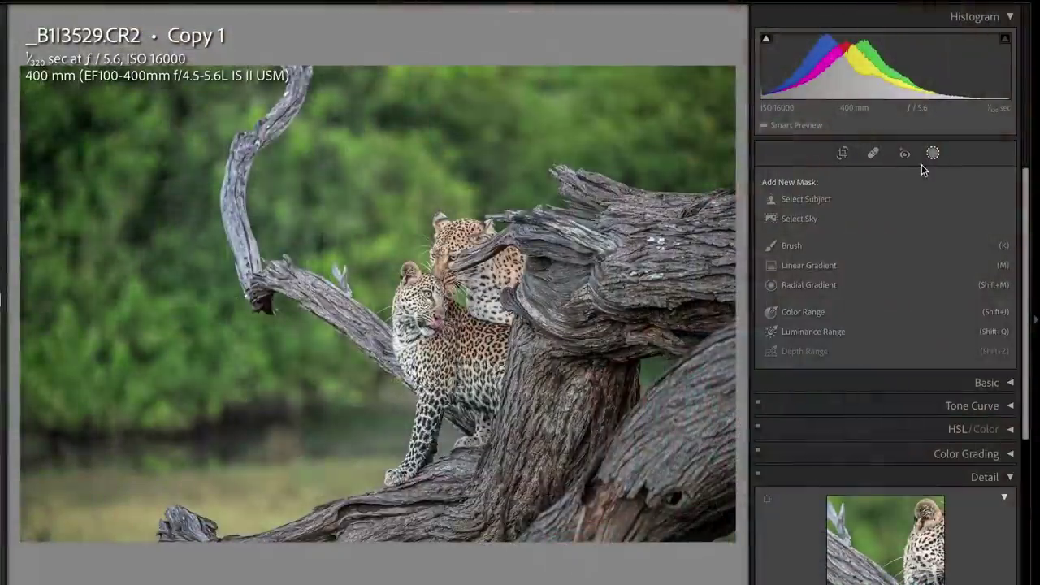
# Step: Apply Noise 100 and Clarity -50 to the leopards' background using an inverted subject mask
pyautogui.click(833, 199)
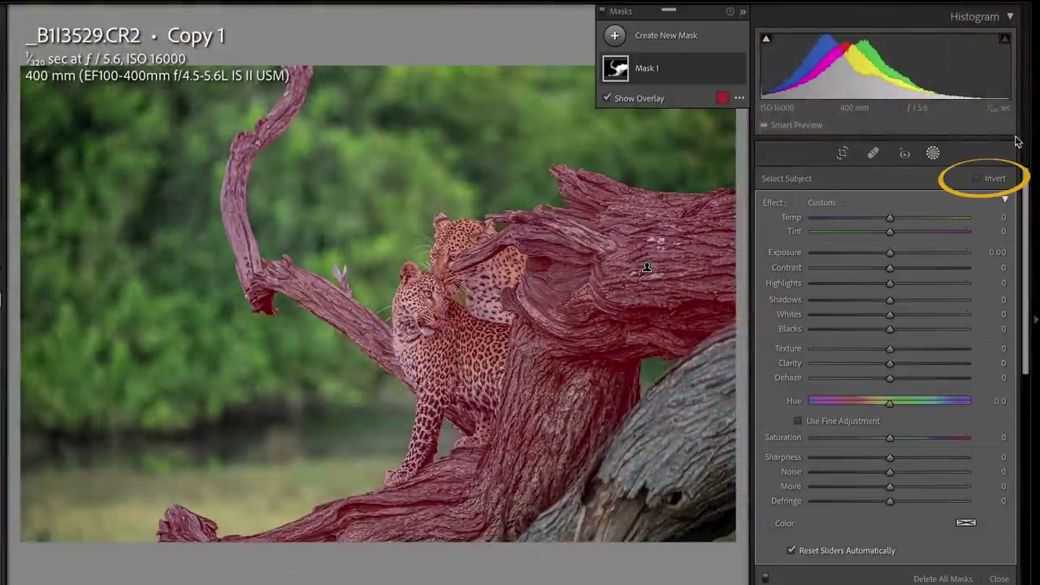
pyautogui.click(980, 178)
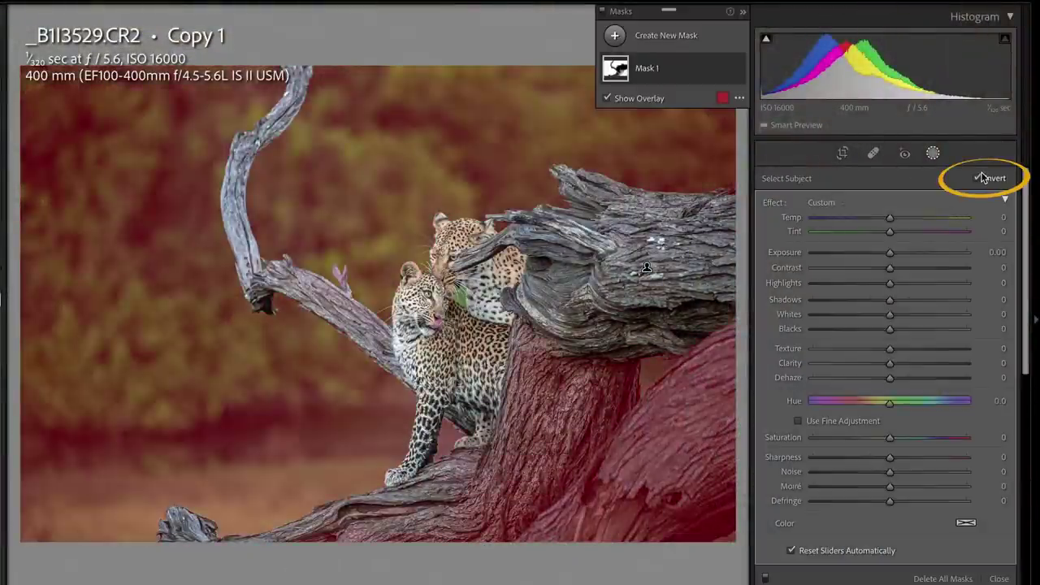
pyautogui.press('o')
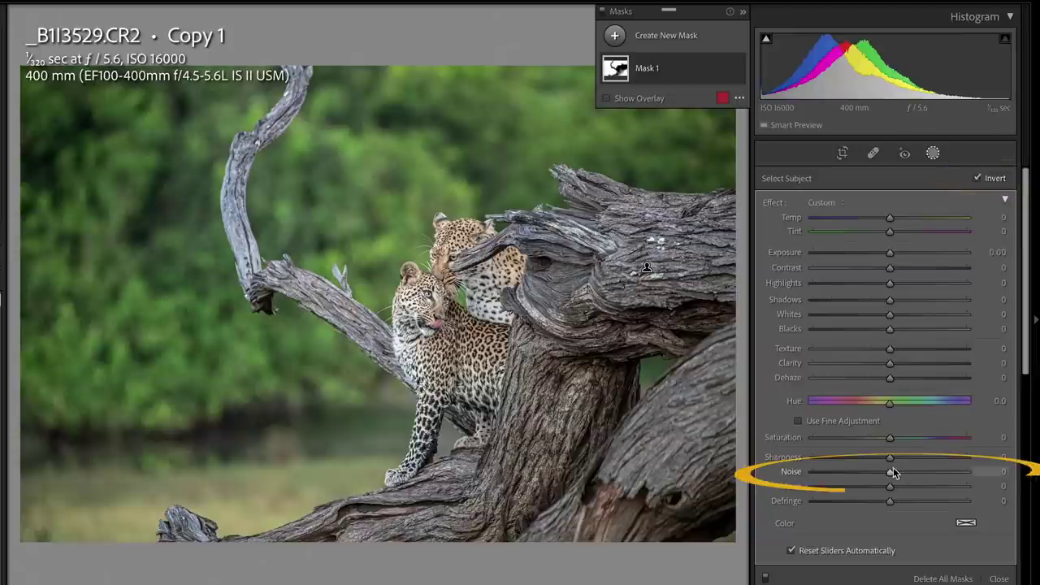
pyautogui.moveTo(890, 471); pyautogui.dragTo(940, 472)
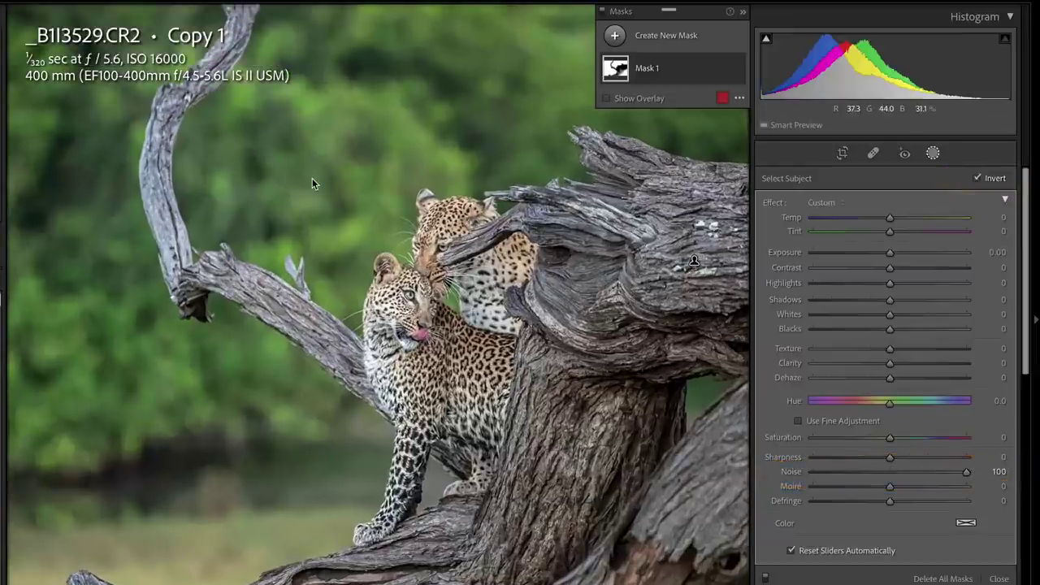
pyautogui.hotkey('ctrl', '=')
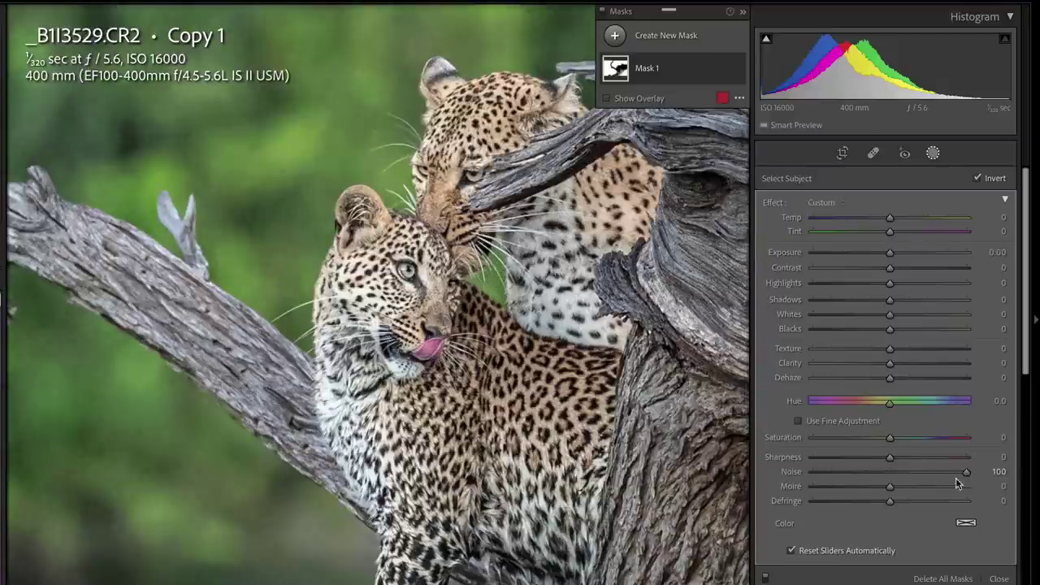
pyautogui.click(852, 362)
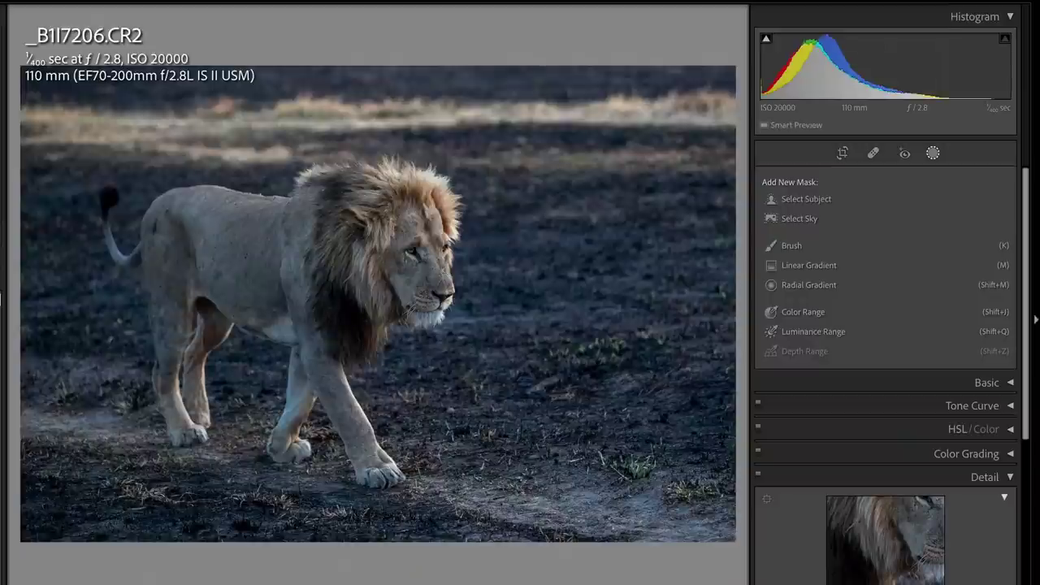
# Step: Draw, rotate and position an inverted radial gradient ellipse around the walking lion
pyautogui.click(830, 290)
pyautogui.moveTo(293, 315)
pyautogui.mouseDown()
pyautogui.moveTo(702, 495)
pyautogui.moveTo(729, 488)
pyautogui.mouseUp()
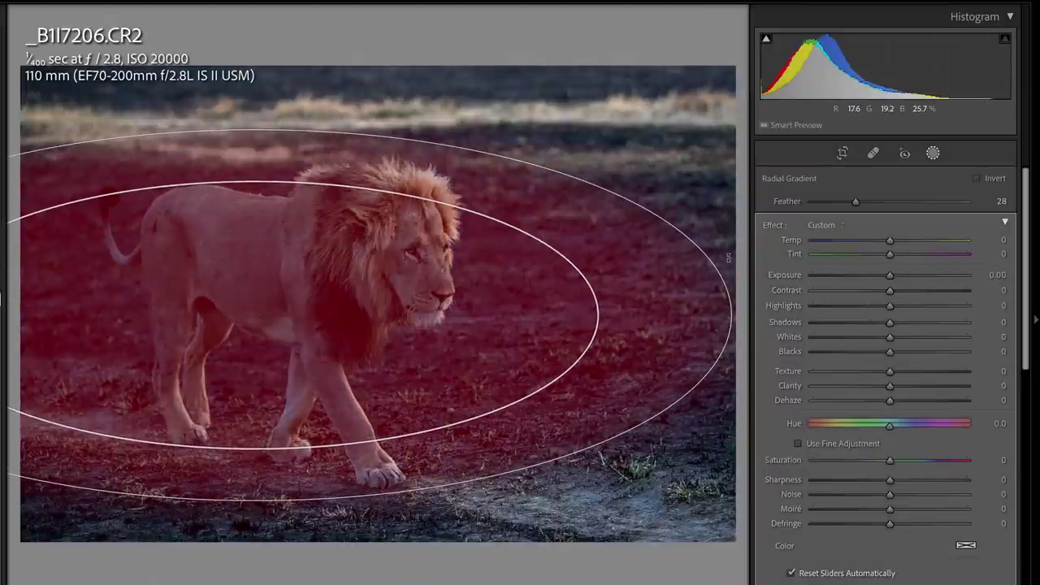
pyautogui.moveTo(730, 286); pyautogui.dragTo(724, 388)
pyautogui.click(987, 180)
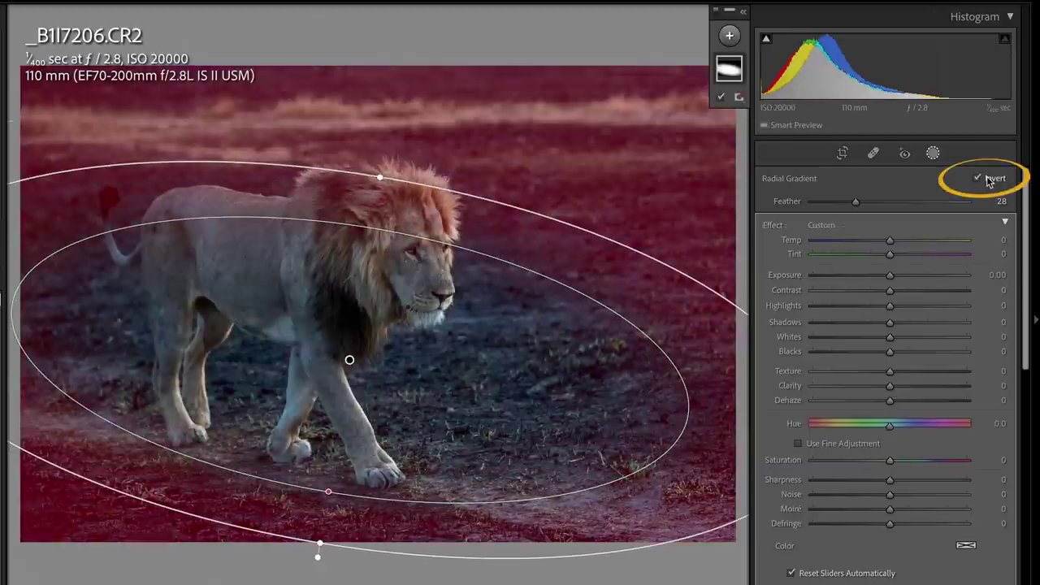
pyautogui.moveTo(541, 382); pyautogui.dragTo(506, 378)
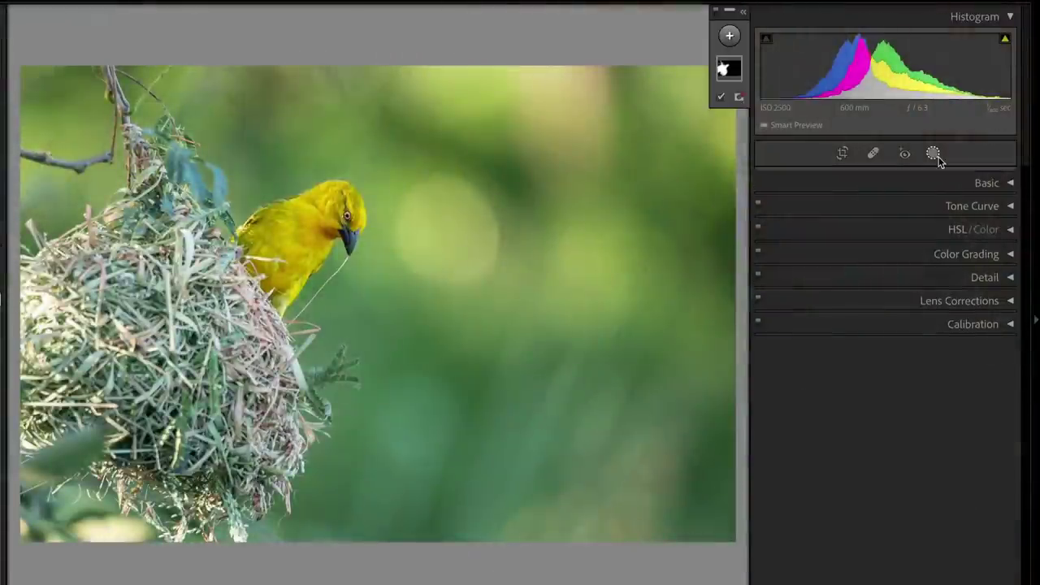
# Step: Mask the weaver's background with an inverted subject mask, Texture -59 and adjusted Shadows
pyautogui.click(728, 36)
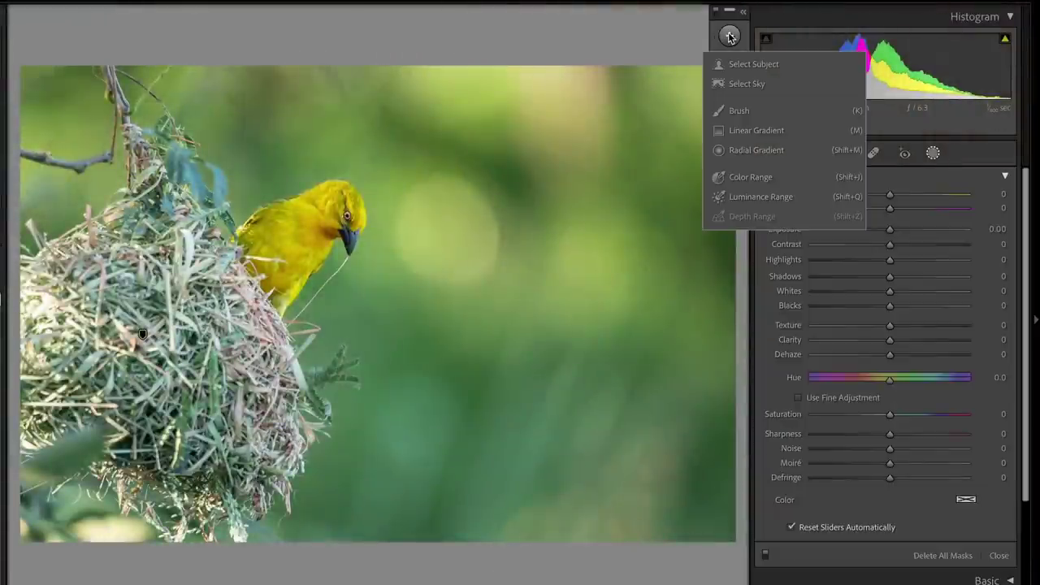
pyautogui.click(755, 67)
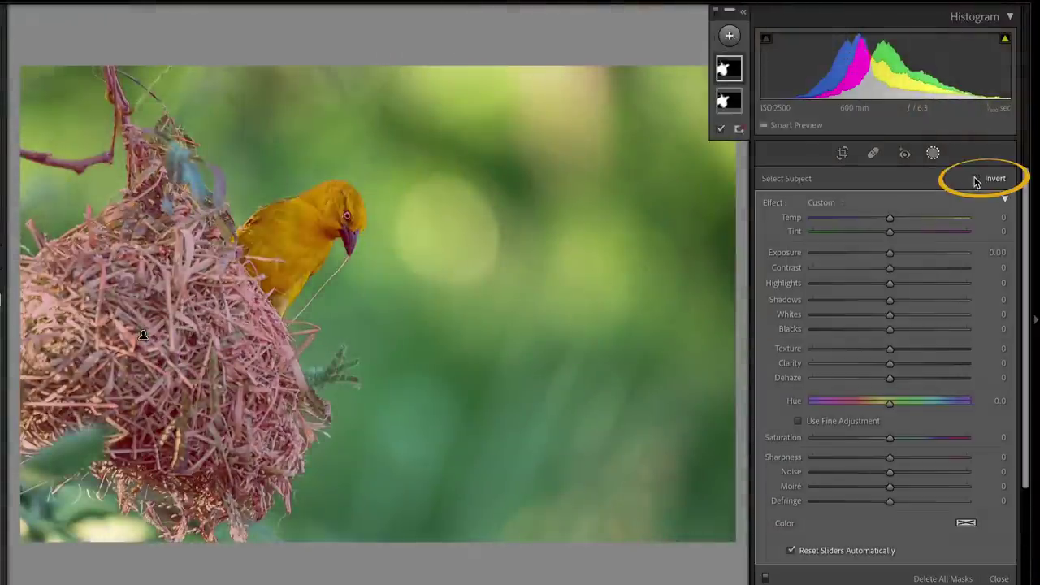
pyautogui.click(976, 178)
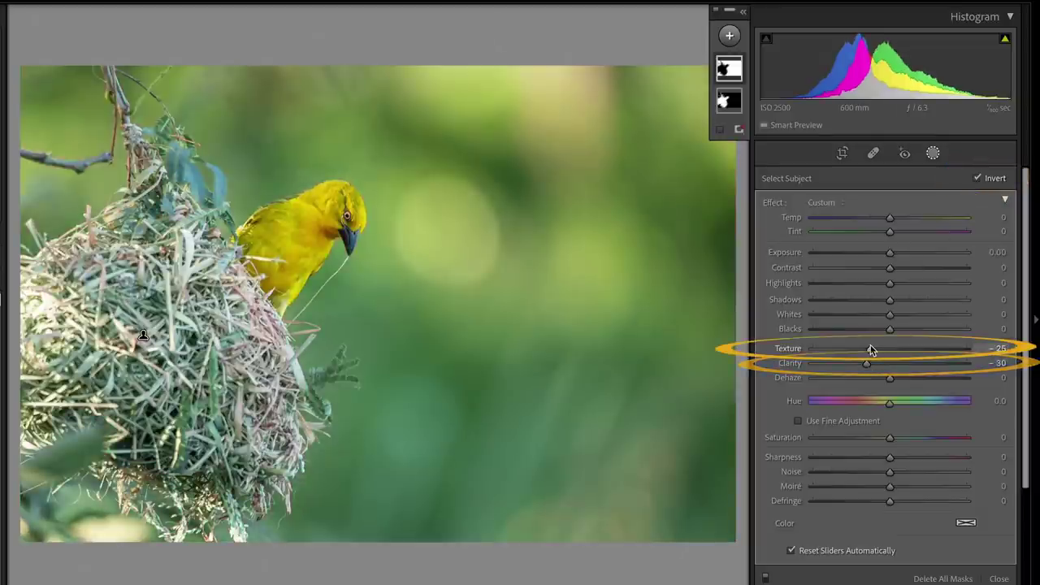
pyautogui.moveTo(870, 348); pyautogui.dragTo(845, 348)
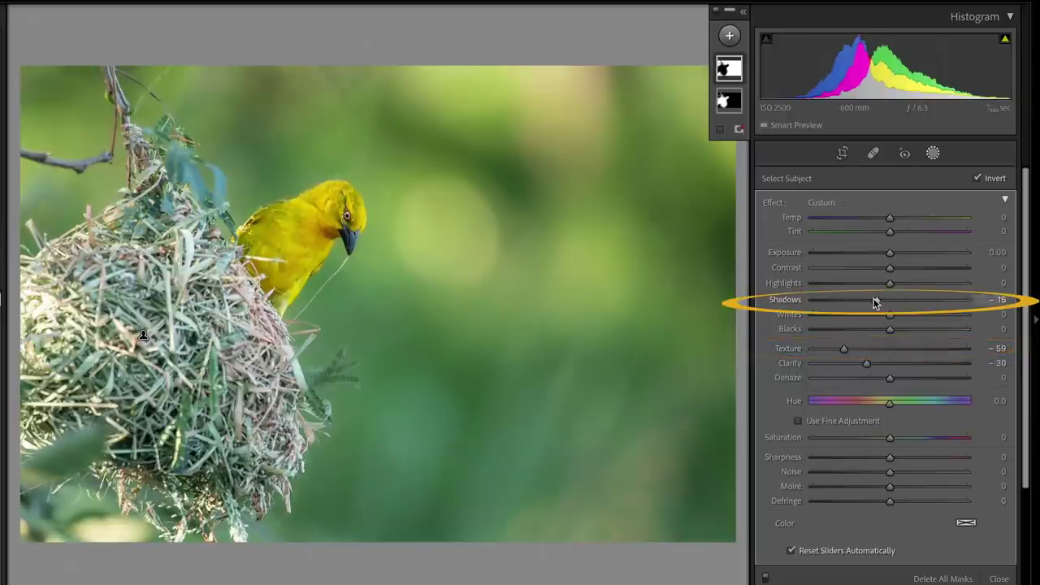
pyautogui.moveTo(878, 301); pyautogui.dragTo(938, 304)
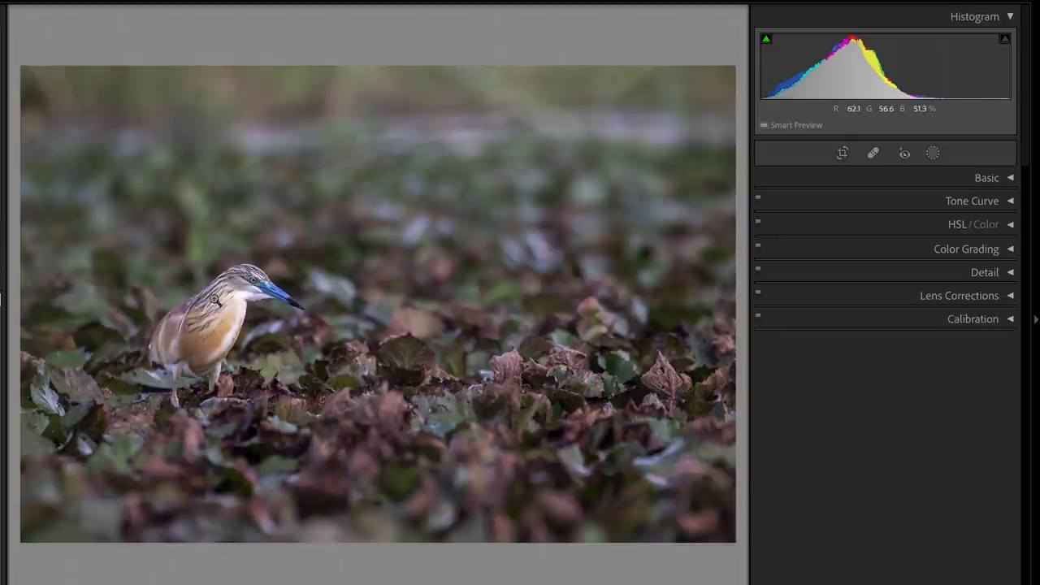
# Step: Darken the leaves around the heron using an inverted radial gradient ellipse
pyautogui.click(938, 153)
pyautogui.click(730, 38)
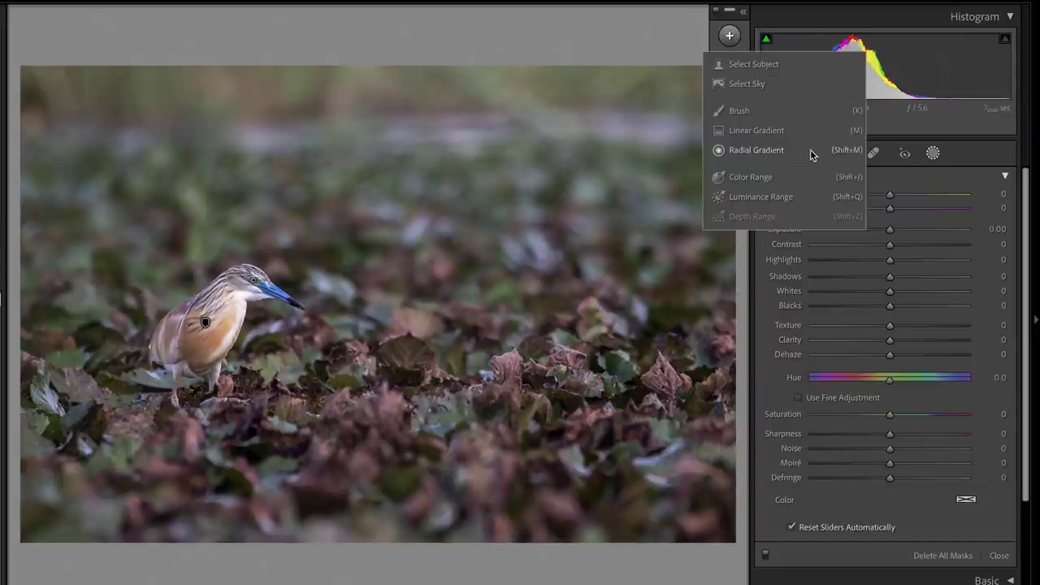
pyautogui.click(779, 150)
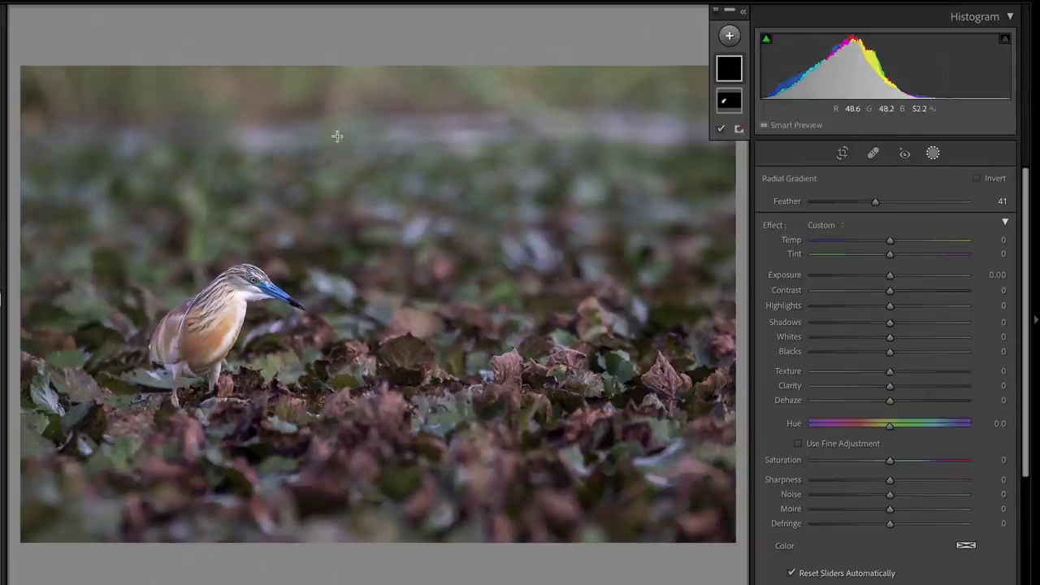
pyautogui.moveTo(197, 261); pyautogui.dragTo(509, 349)
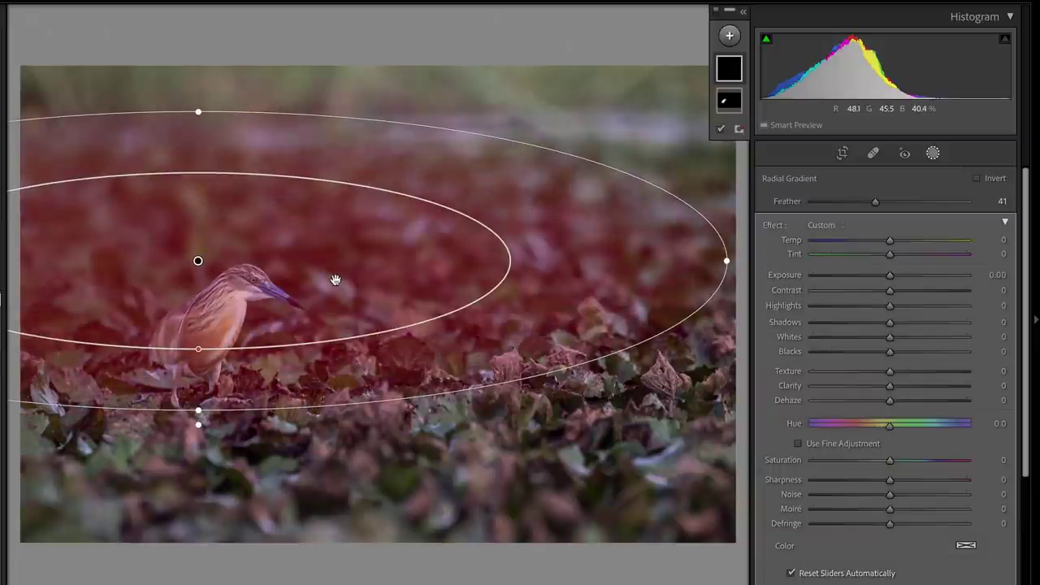
pyautogui.moveTo(335, 279)
pyautogui.mouseDown()
pyautogui.moveTo(503, 349)
pyautogui.moveTo(494, 360)
pyautogui.mouseUp()
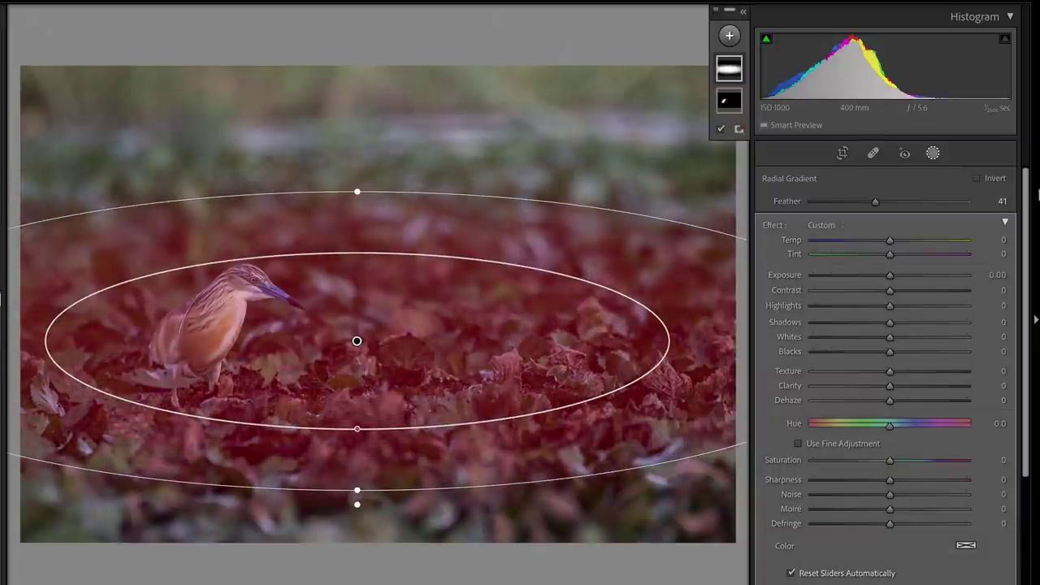
pyautogui.click(978, 178)
pyautogui.press('o')
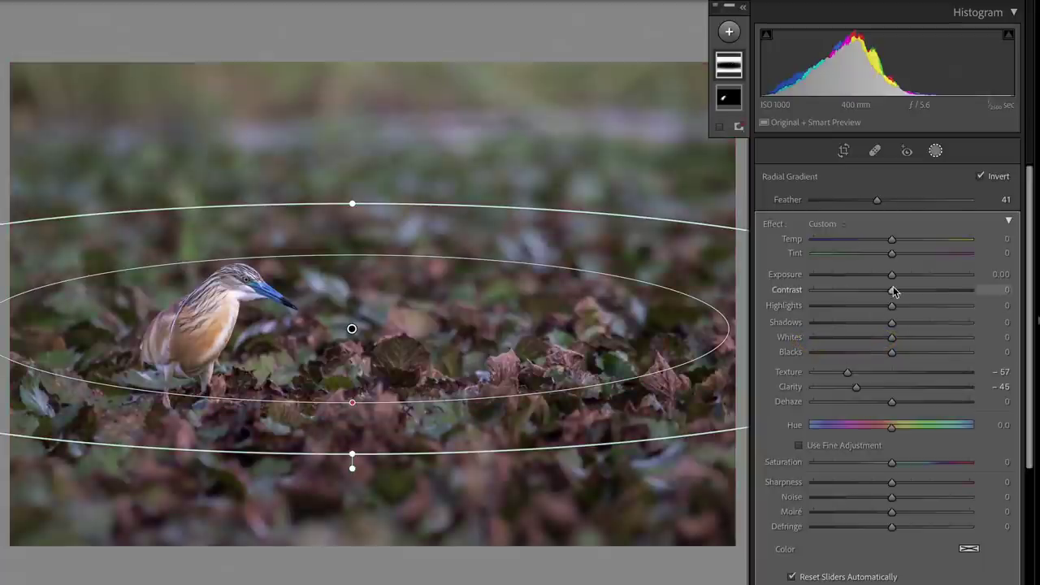
pyautogui.moveTo(894, 277); pyautogui.dragTo(885, 277)
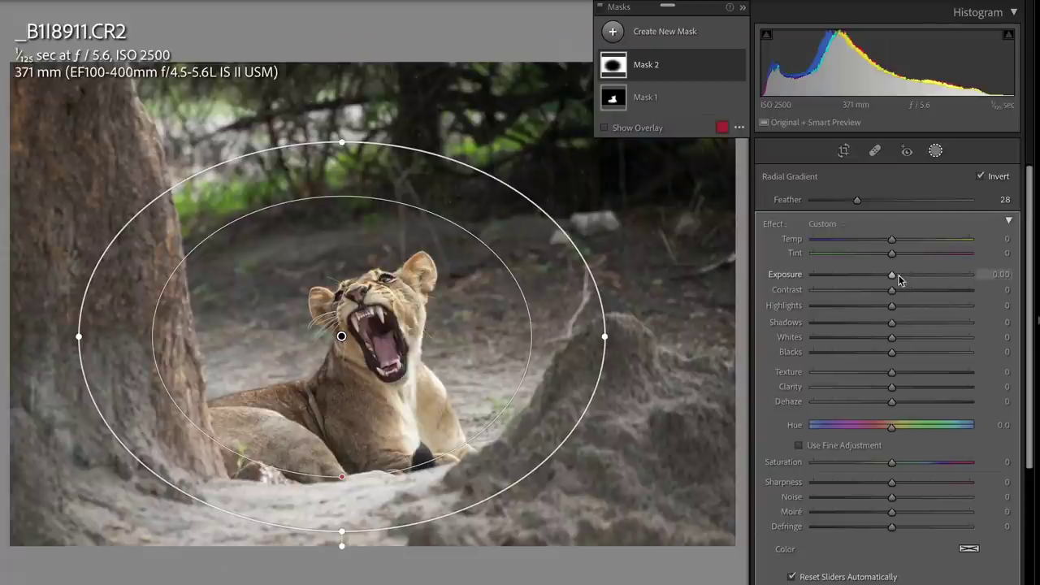
# Step: Further darken the lioness's surroundings and brighten the serval's grass to about +0.9 exposure
pyautogui.moveTo(891, 278); pyautogui.dragTo(886, 278)
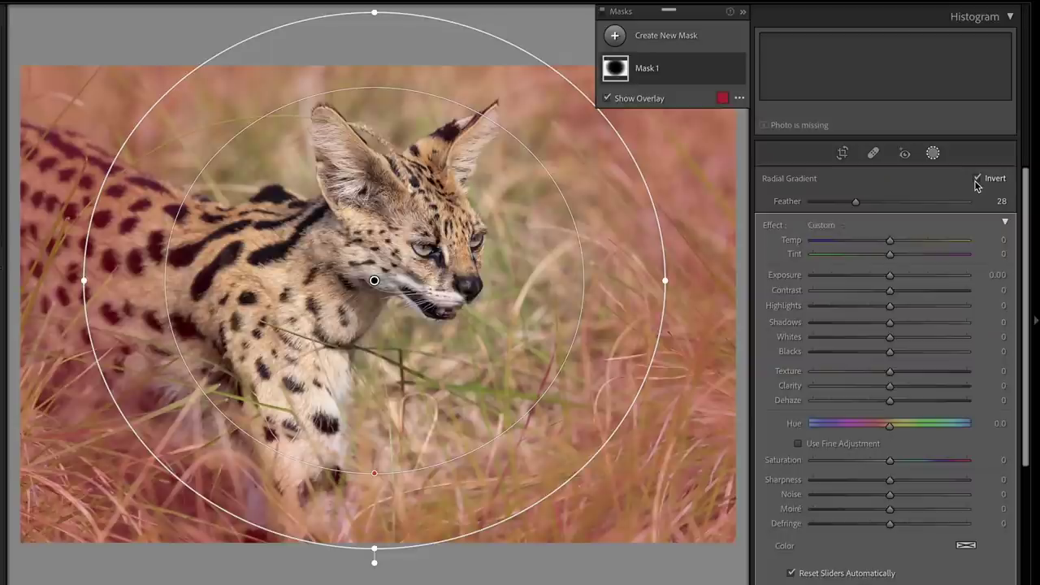
pyautogui.press('o')
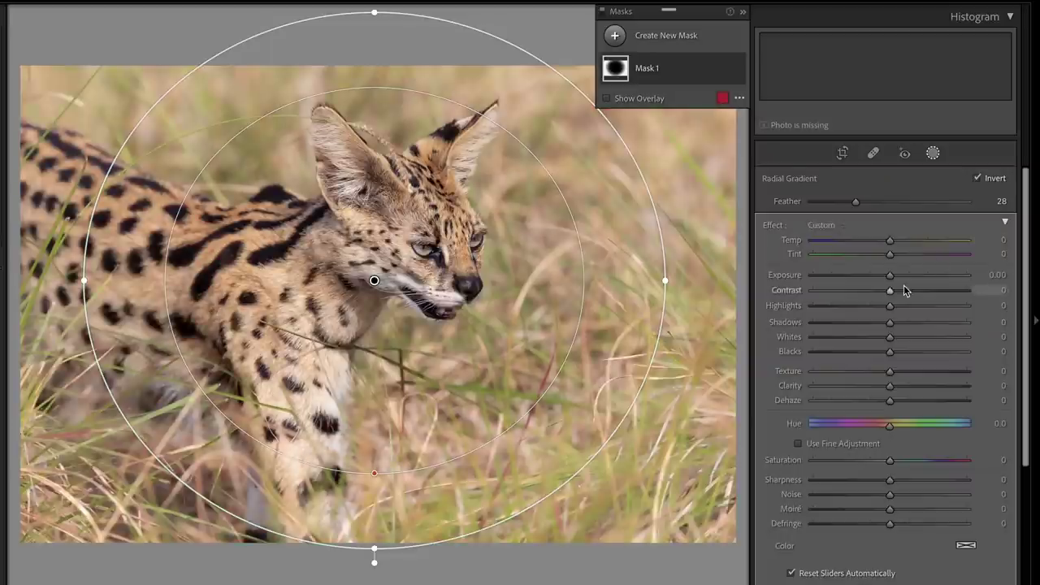
pyautogui.moveTo(891, 279); pyautogui.dragTo(909, 277)
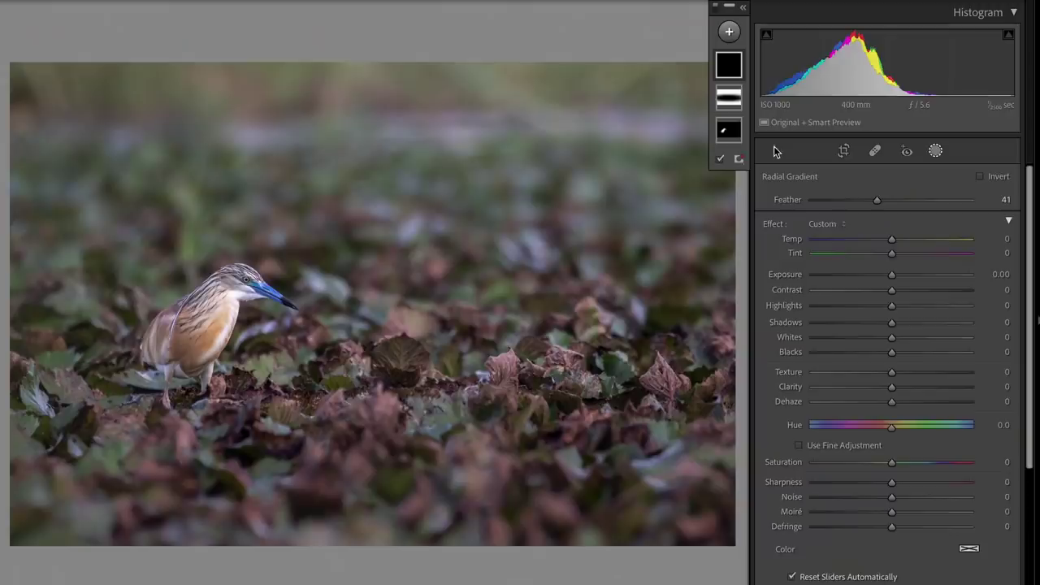
# Step: Add a tighter inverted radial ellipse around the heron with slightly negative exposure
pyautogui.moveTo(173, 289); pyautogui.dragTo(327, 424)
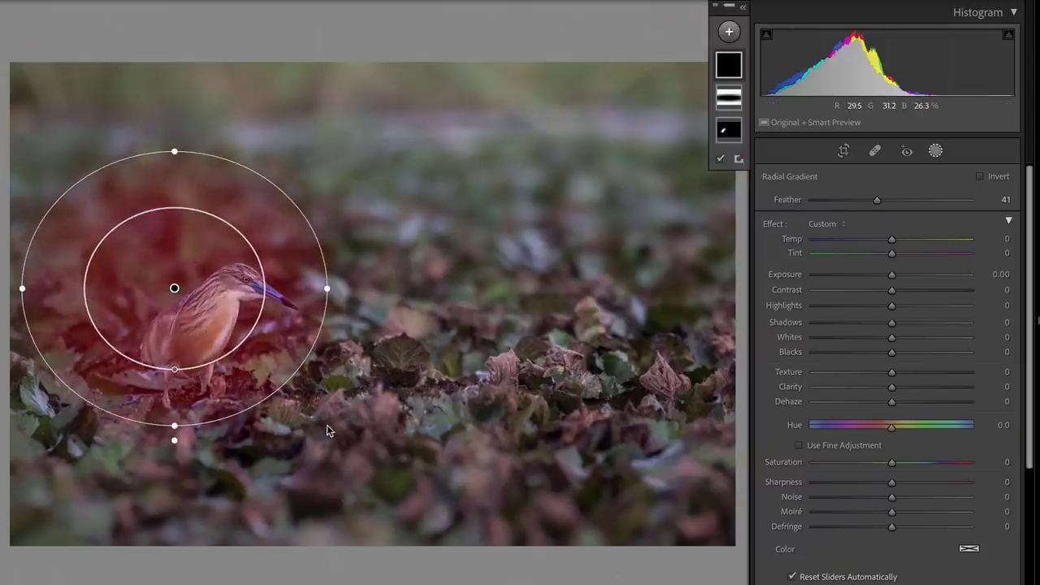
pyautogui.moveTo(221, 310); pyautogui.dragTo(233, 321)
pyautogui.click(983, 177)
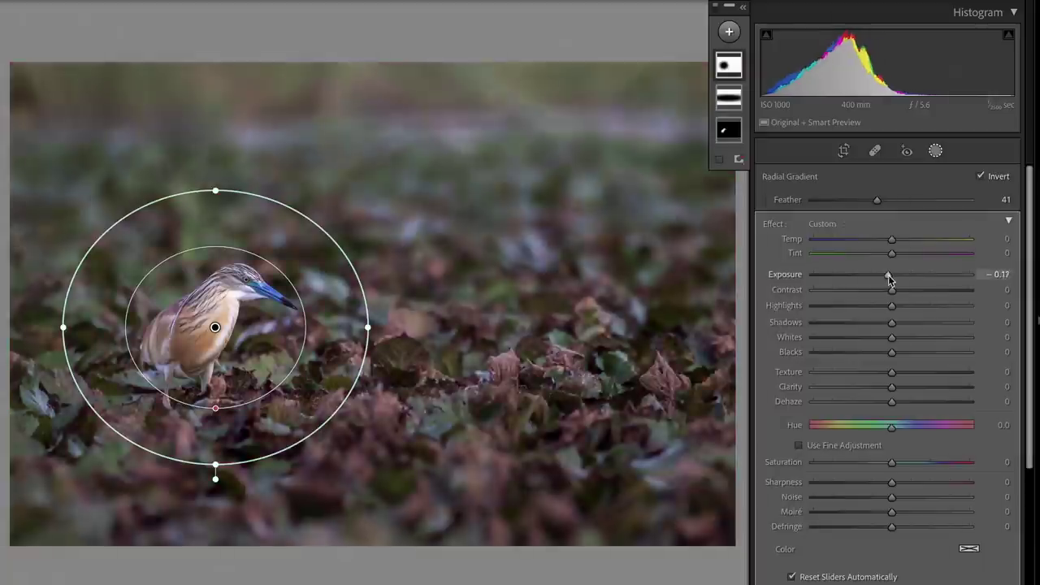
pyautogui.moveTo(891, 274); pyautogui.dragTo(885, 274)
pyautogui.moveTo(212, 346); pyautogui.dragTo(374, 351)
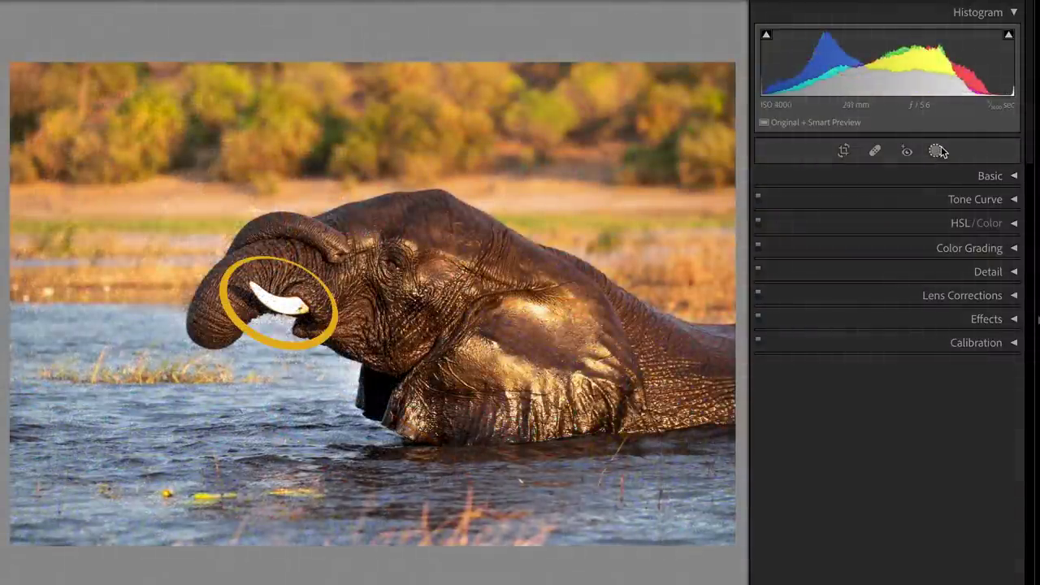
# Step: Brush over the elephant's tusk with Exposure about -1.3, Highlights -41 and Temp -16
pyautogui.click(936, 152)
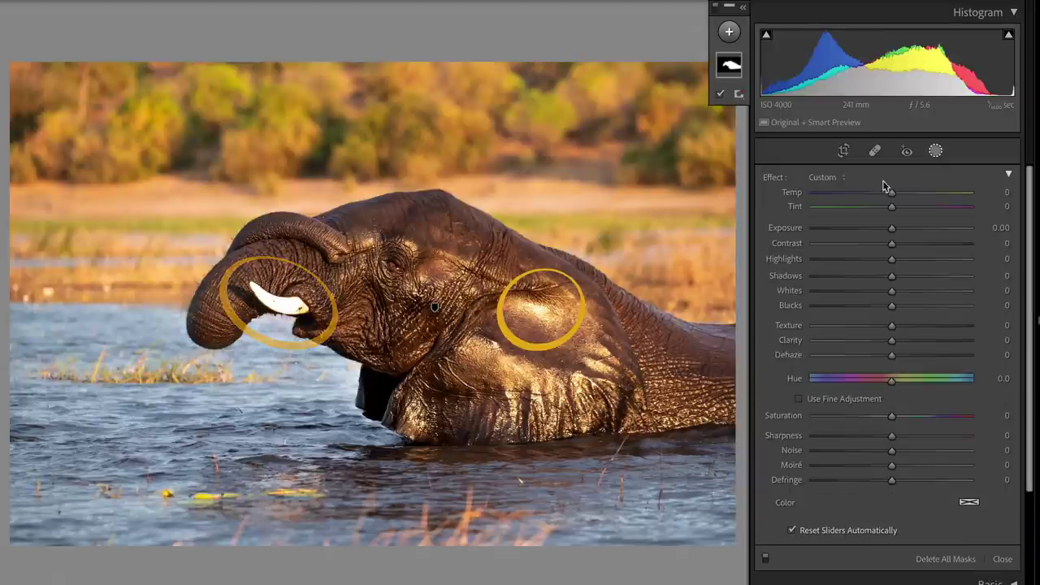
pyautogui.click(728, 31)
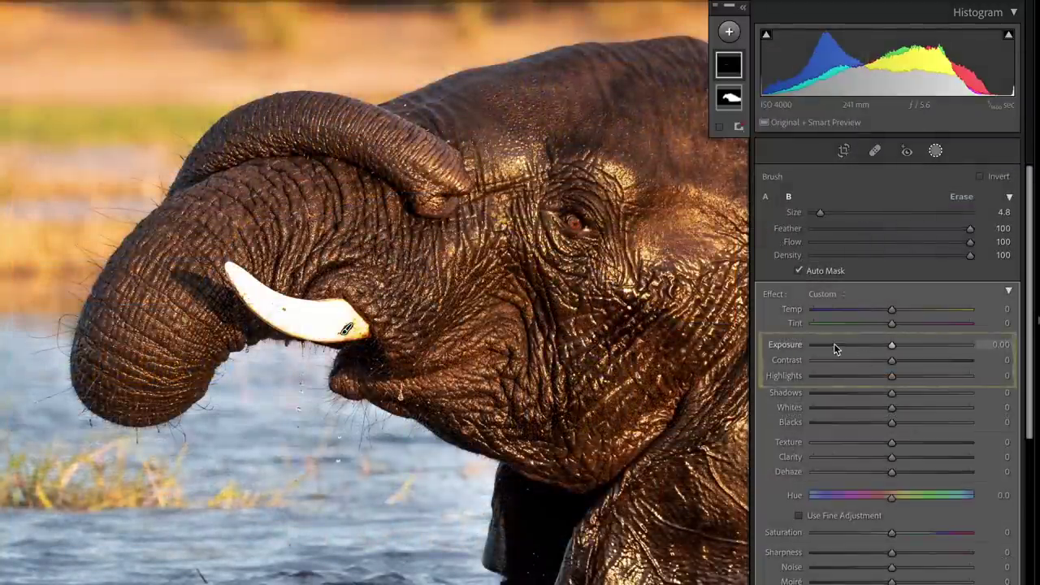
pyautogui.moveTo(891, 344)
pyautogui.mouseDown()
pyautogui.moveTo(868, 344)
pyautogui.moveTo(854, 376)
pyautogui.moveTo(840, 377)
pyautogui.moveTo(859, 380)
pyautogui.mouseUp()
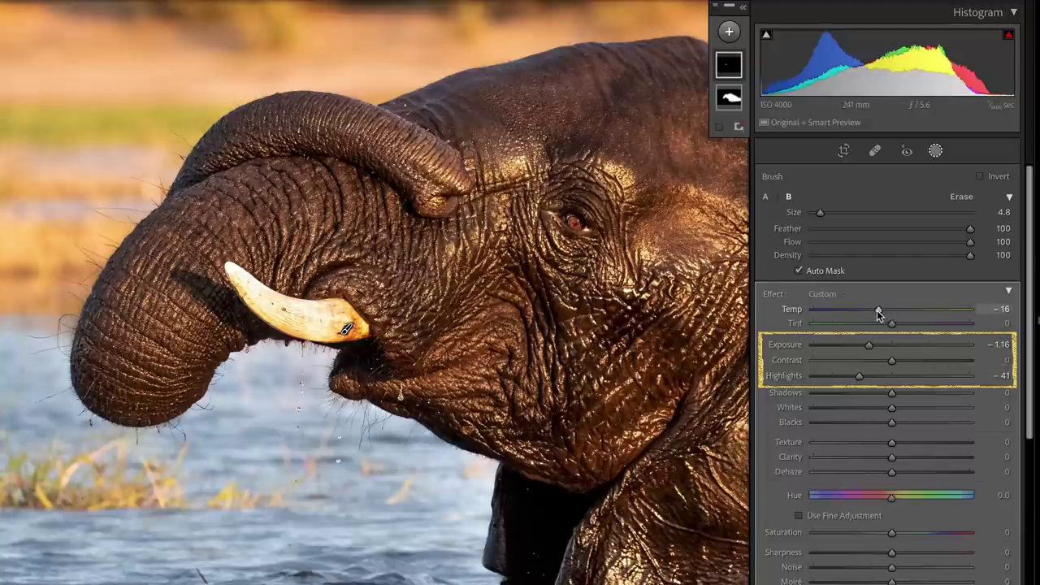
pyautogui.moveTo(867, 346); pyautogui.dragTo(864, 351)
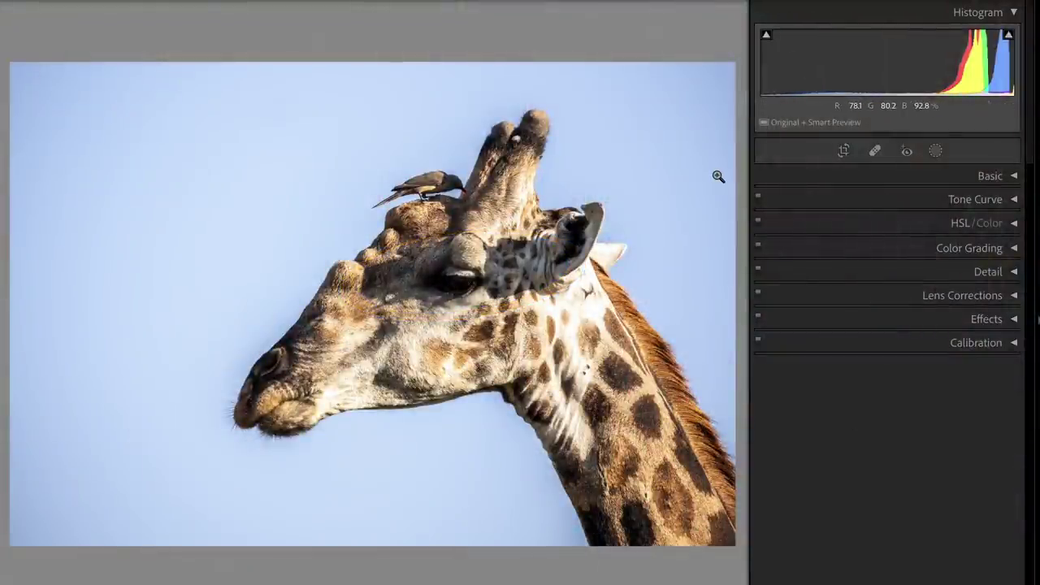
# Step: Toggle the giraffe's eye-darkening mask off and on to compare
pyautogui.click(935, 150)
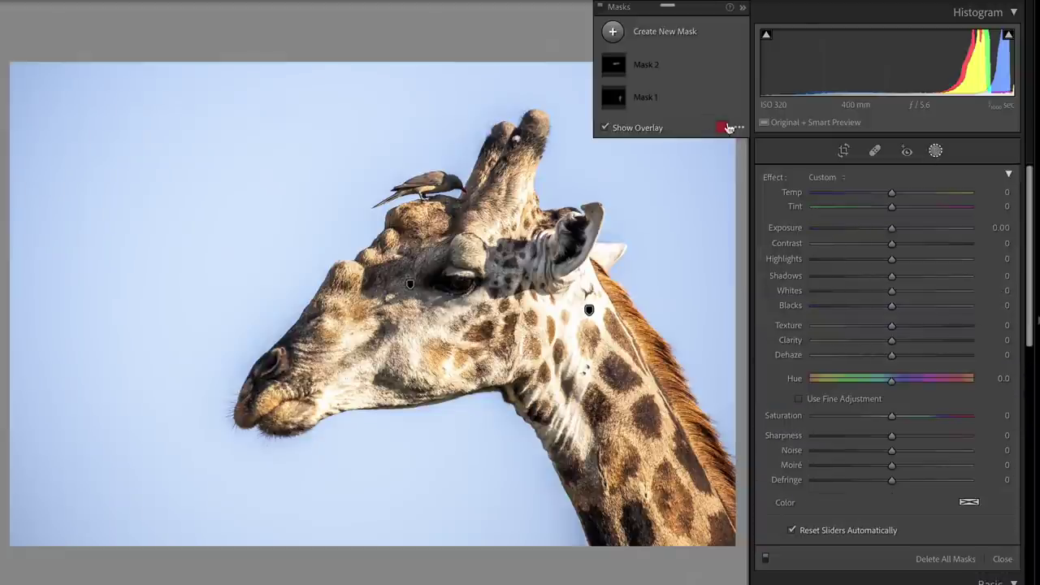
pyautogui.click(637, 109)
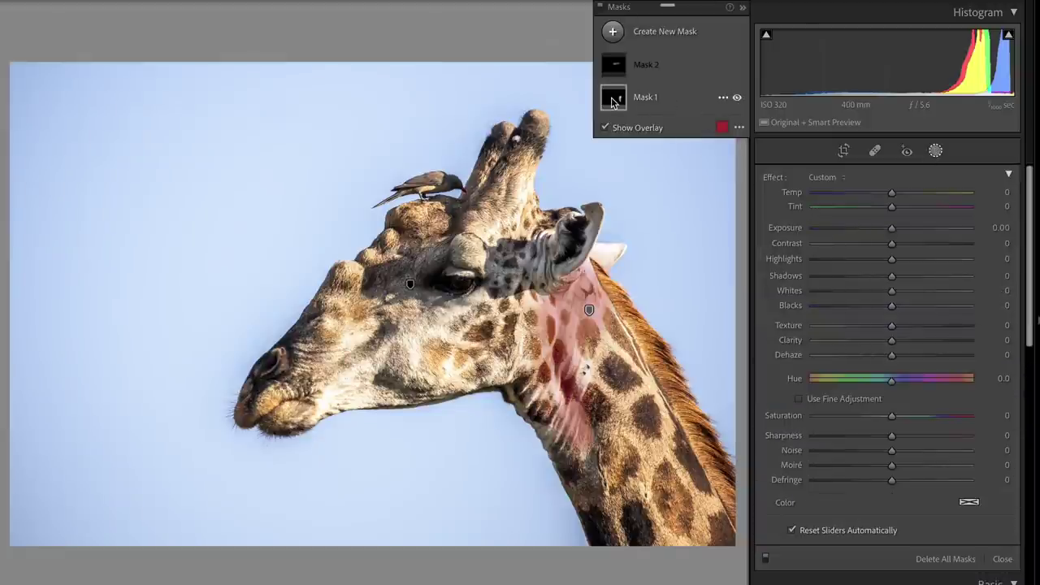
pyautogui.click(737, 65)
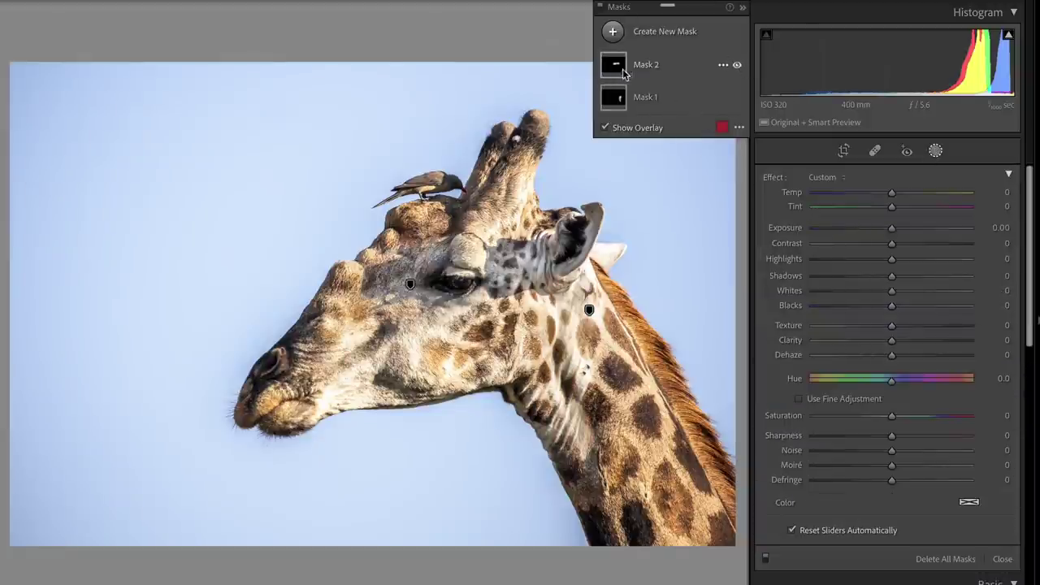
pyautogui.click(737, 65)
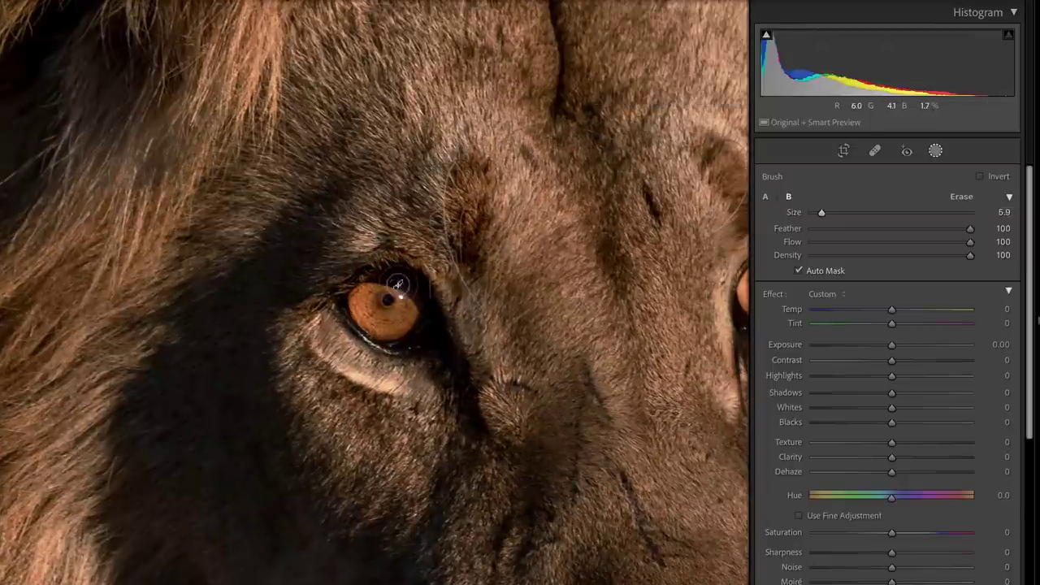
# Step: Paint a brush mask on the lion's eye with Exposure 1.00 and Saturation 43
pyautogui.moveTo(380, 280)
pyautogui.mouseDown()
pyautogui.moveTo(406, 285)
pyautogui.moveTo(426, 319)
pyautogui.mouseUp()
pyautogui.press('o')
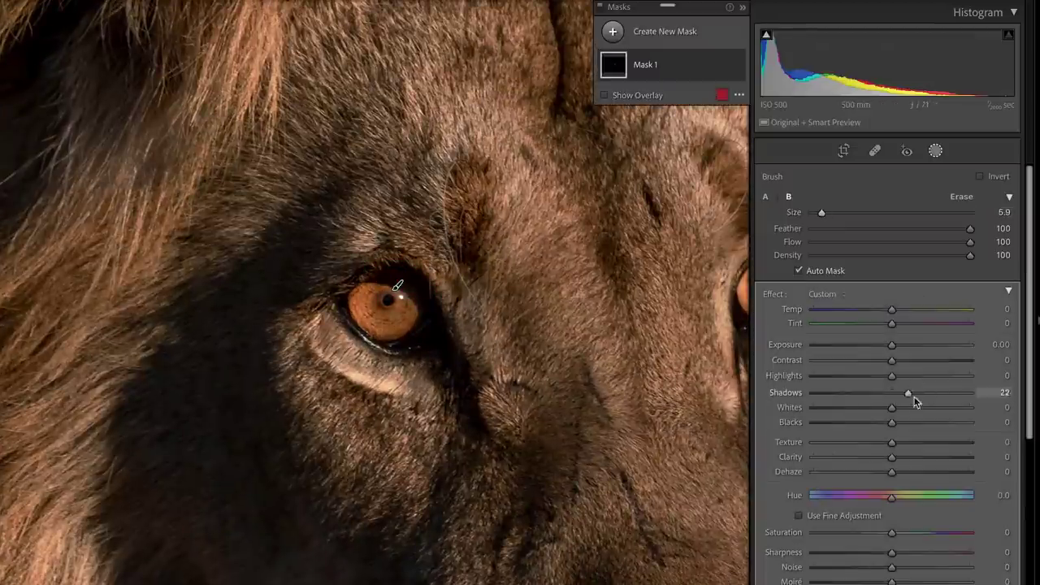
pyautogui.moveTo(892, 344); pyautogui.dragTo(909, 347)
pyautogui.click(926, 532)
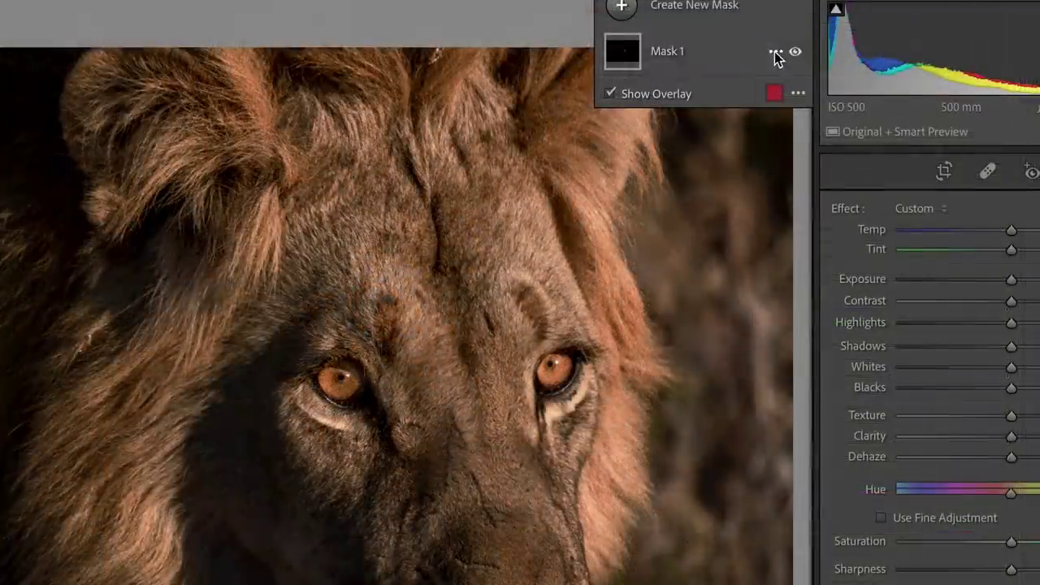
pyautogui.click(796, 52)
pyautogui.click(796, 52)
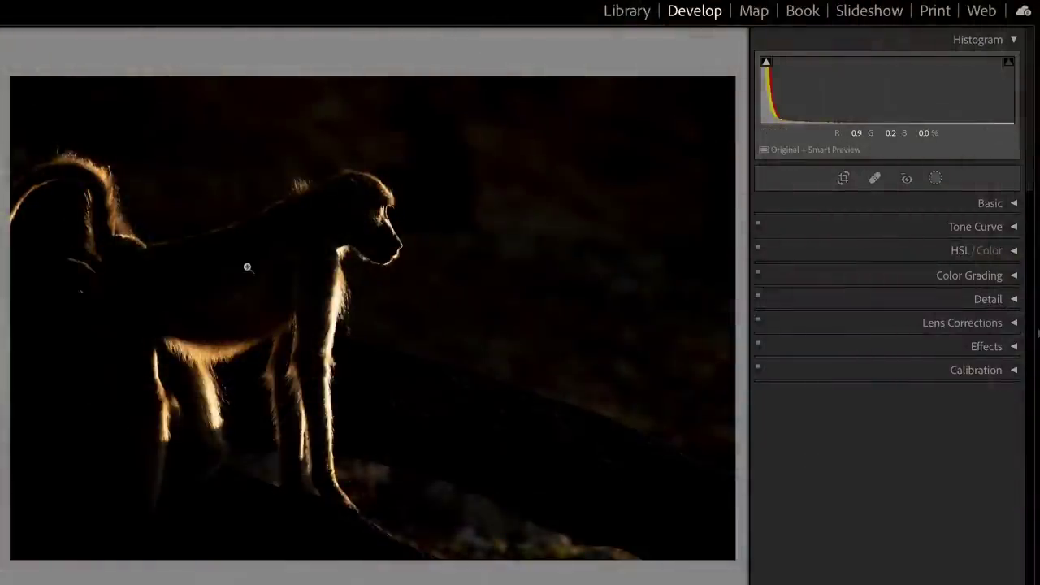
# Step: Zoom into the baboon's outline and toggle the rim-light brush overlay on and off
pyautogui.click(390, 234)
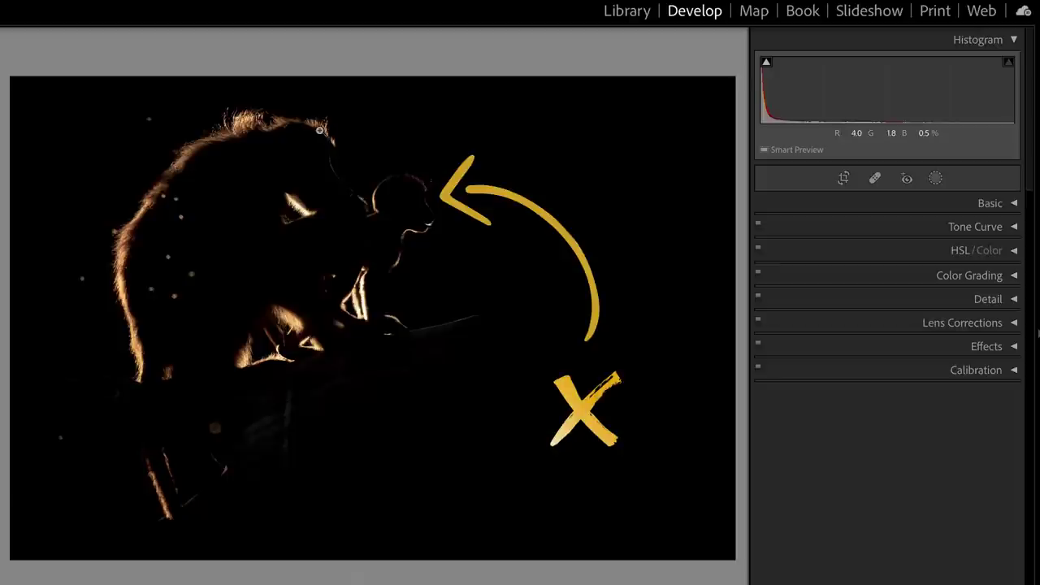
pyautogui.click(350, 188)
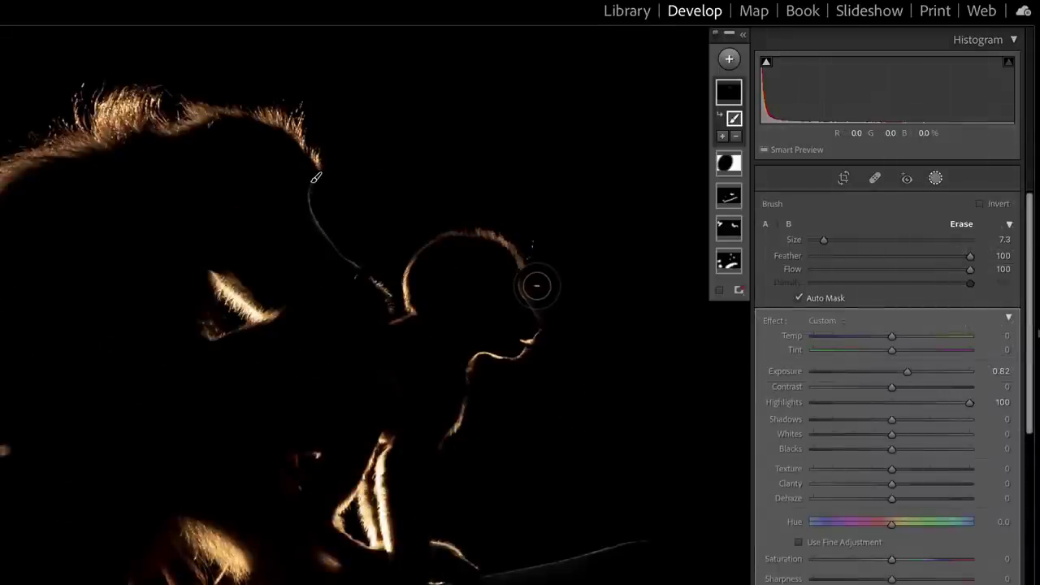
pyautogui.press('o')
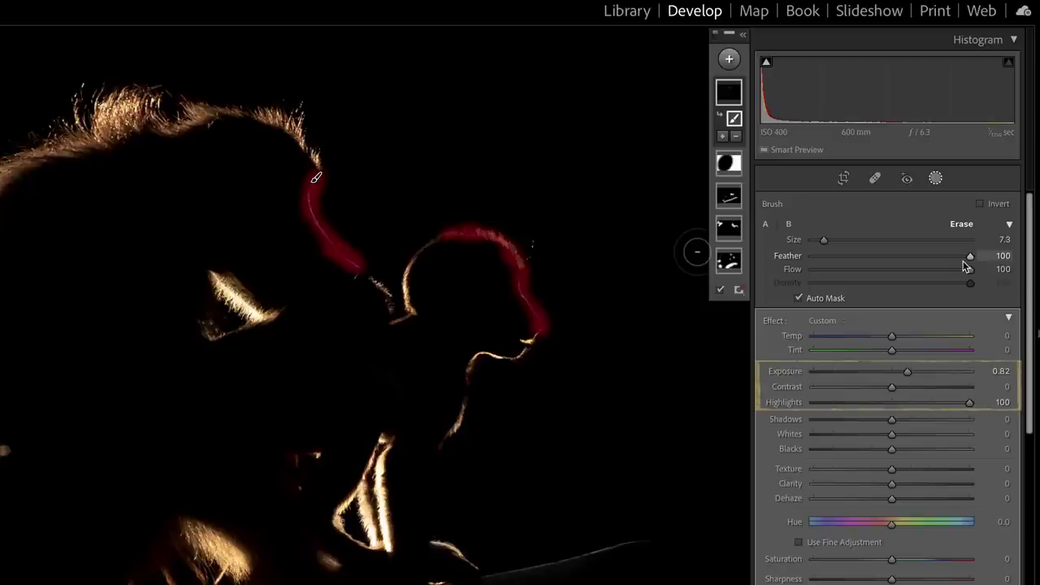
pyautogui.press('o')
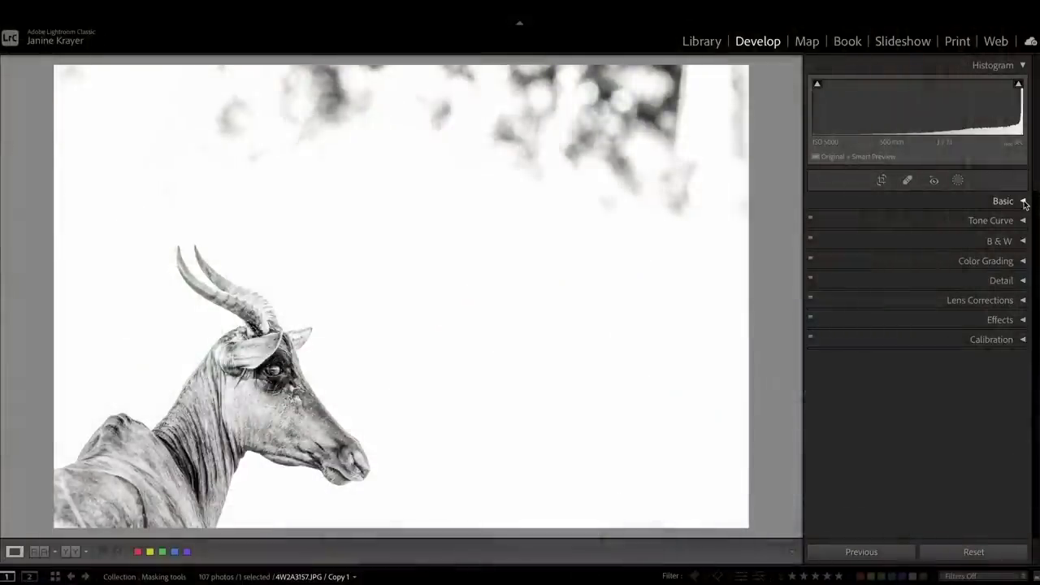
# Step: Add a brush mask and paint out the dark foliage along the top and right edges
pyautogui.click(958, 180)
pyautogui.click(738, 82)
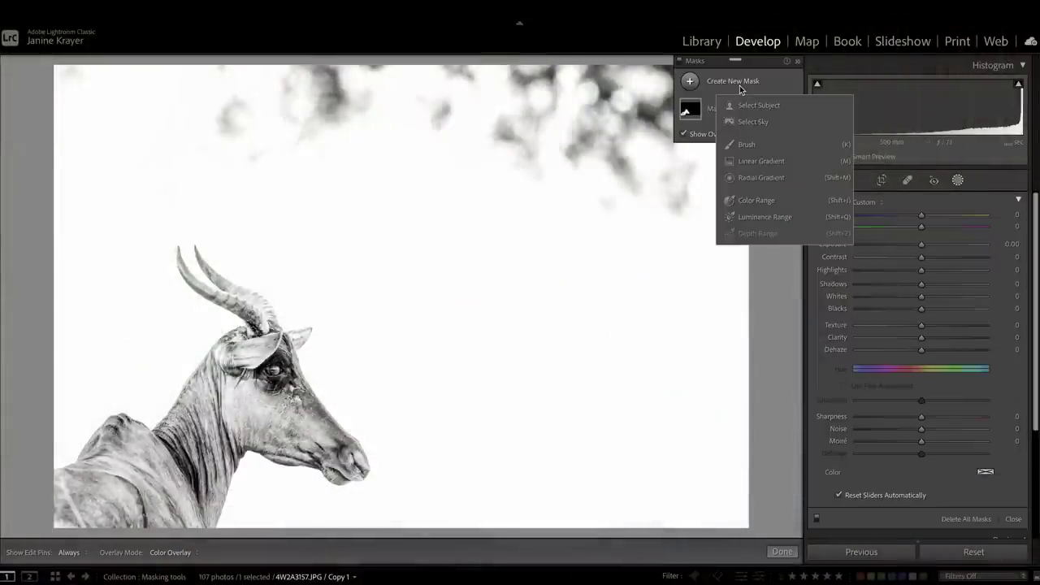
pyautogui.click(748, 144)
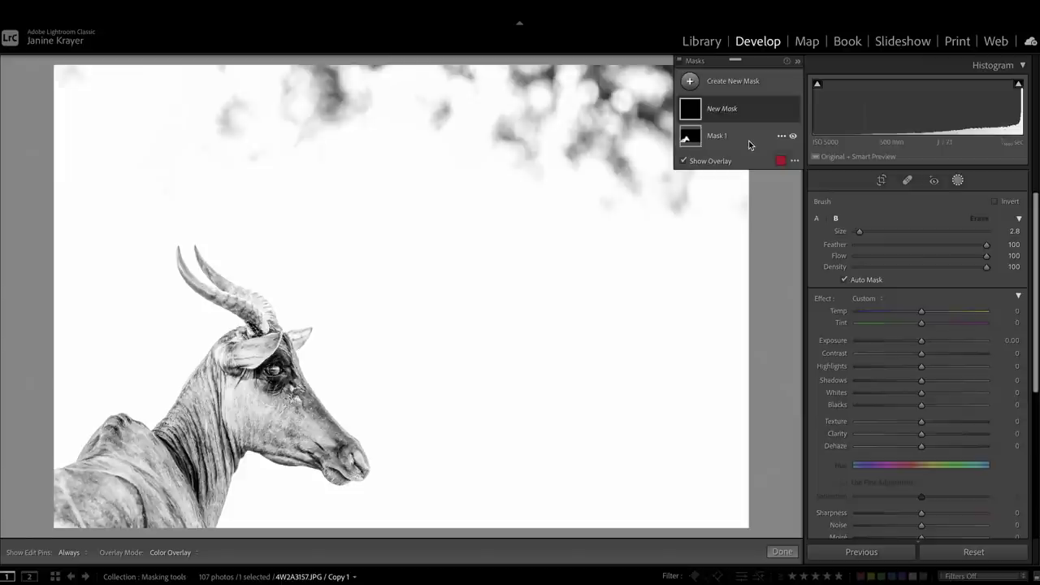
pyautogui.click(797, 62)
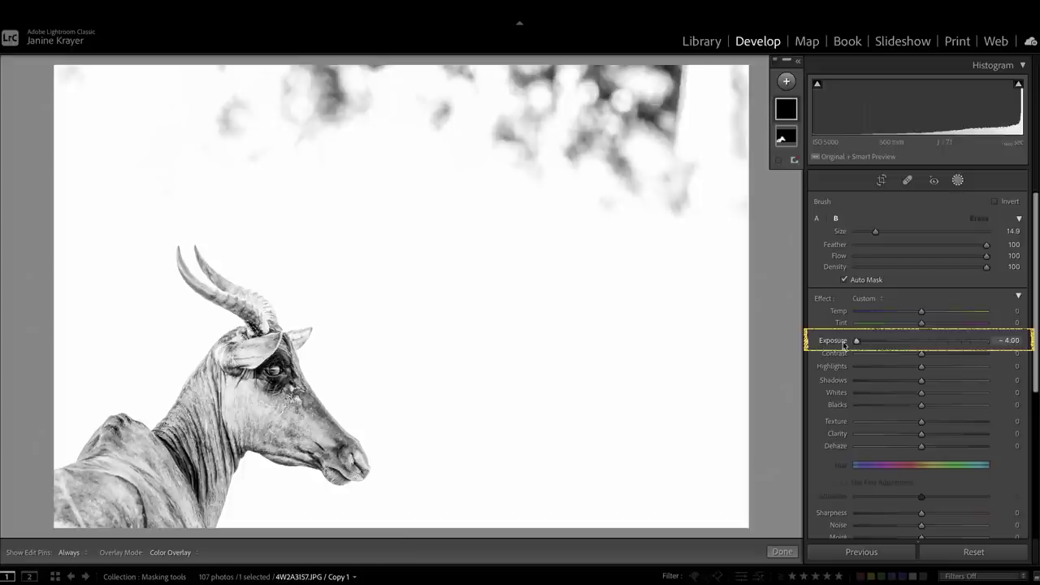
pyautogui.moveTo(665, 143)
pyautogui.mouseDown()
pyautogui.moveTo(645, 186)
pyautogui.moveTo(714, 160)
pyautogui.moveTo(576, 93)
pyautogui.mouseUp()
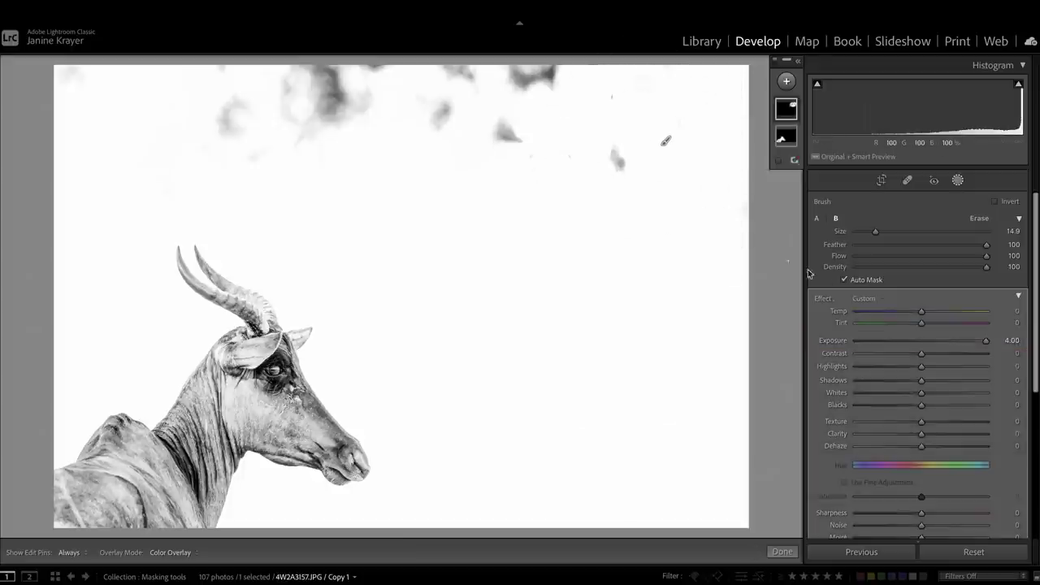
pyautogui.moveTo(589, 157)
pyautogui.mouseDown()
pyautogui.moveTo(286, 16)
pyautogui.moveTo(232, 138)
pyautogui.moveTo(104, 77)
pyautogui.mouseUp()
pyautogui.moveTo(692, 132); pyautogui.dragTo(654, 352)
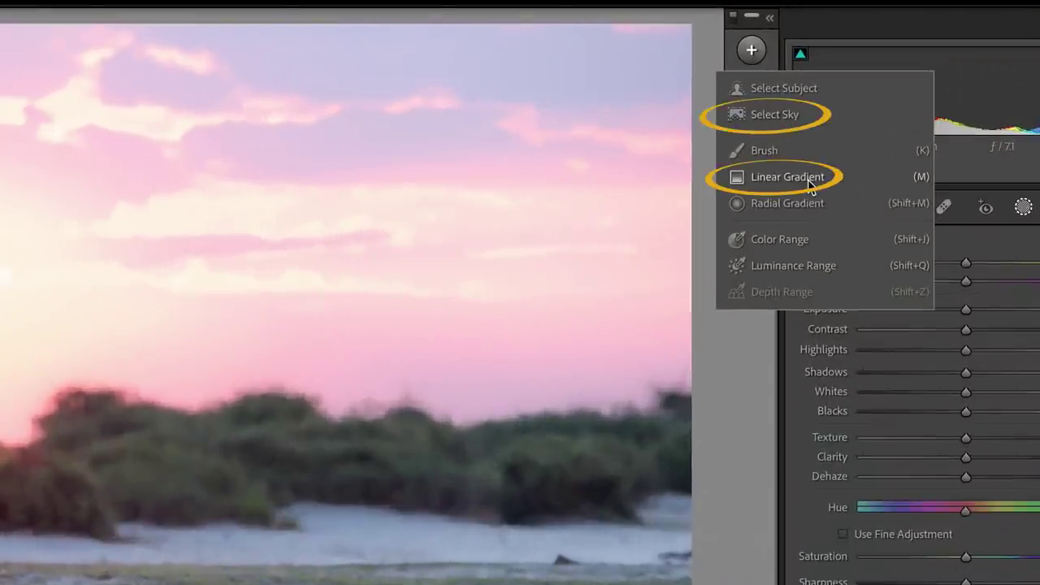
# Step: Add a Select Sky mask with Highlights -100, Saturation -13 and Exposure -0.26
pyautogui.click(793, 112)
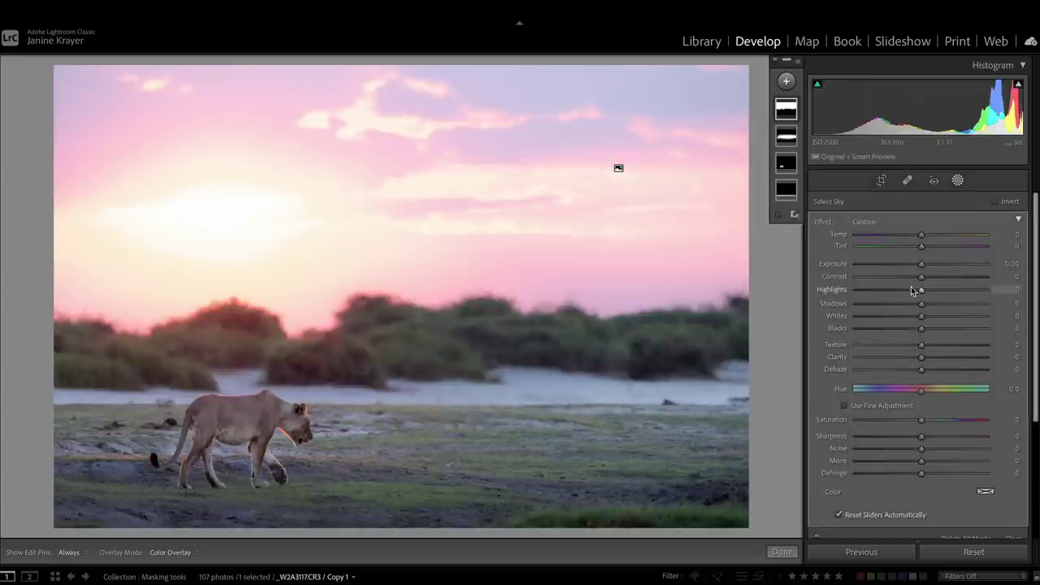
pyautogui.moveTo(911, 290); pyautogui.dragTo(849, 290)
pyautogui.moveTo(923, 422); pyautogui.dragTo(912, 420)
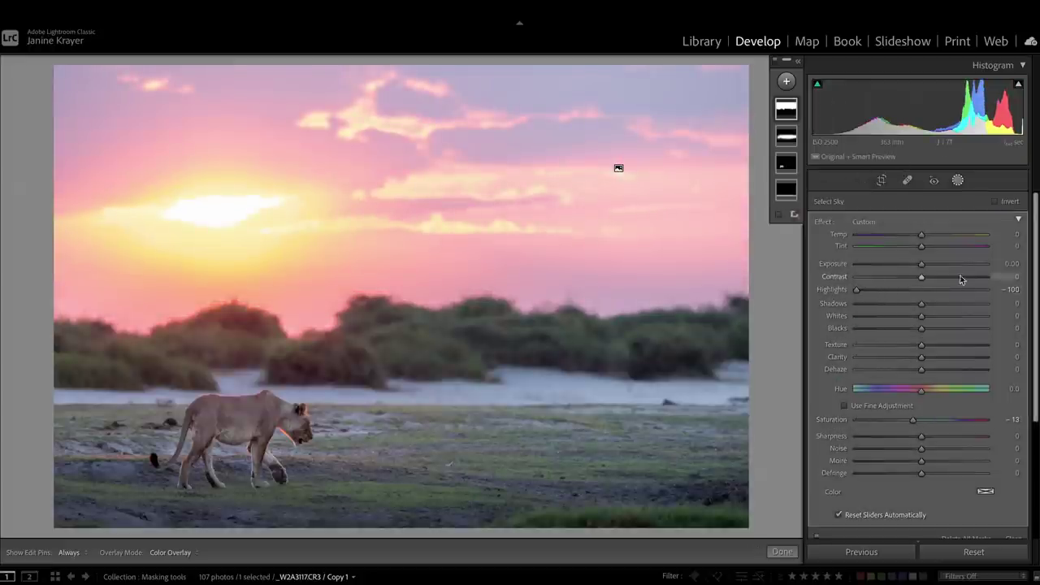
pyautogui.moveTo(921, 263); pyautogui.dragTo(917, 263)
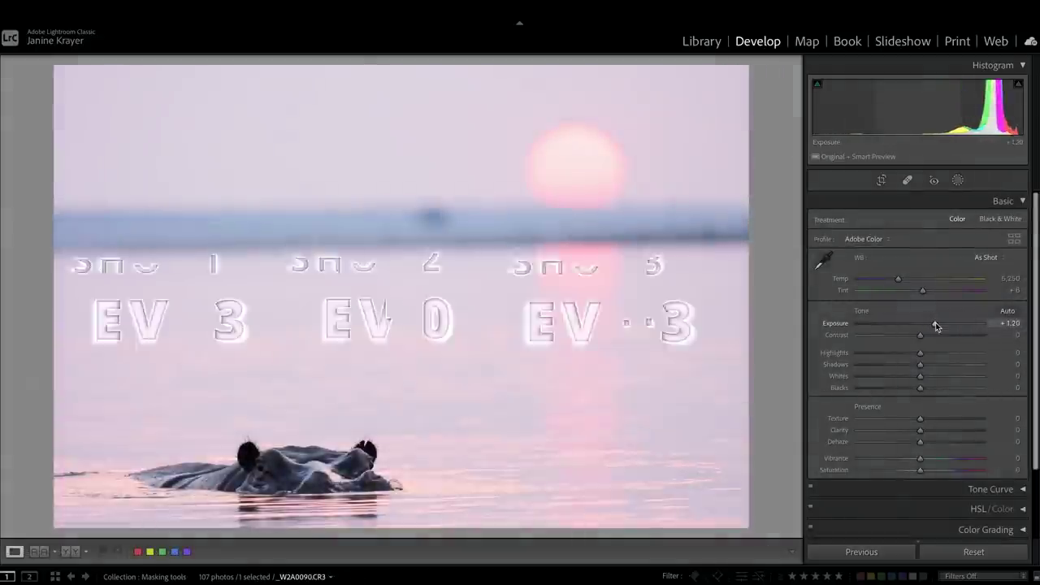
# Step: On the hippo photo, adjust exposure, set Highlights -100 and Shadows +100
pyautogui.moveTo(936, 326)
pyautogui.mouseDown()
pyautogui.moveTo(909, 329)
pyautogui.moveTo(921, 328)
pyautogui.mouseUp()
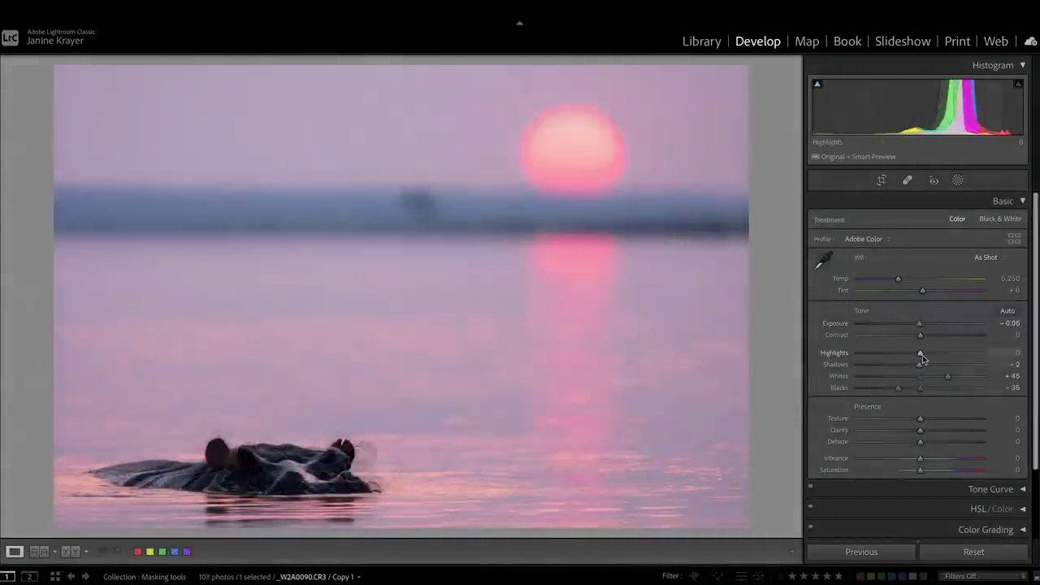
pyautogui.moveTo(921, 355); pyautogui.dragTo(856, 365)
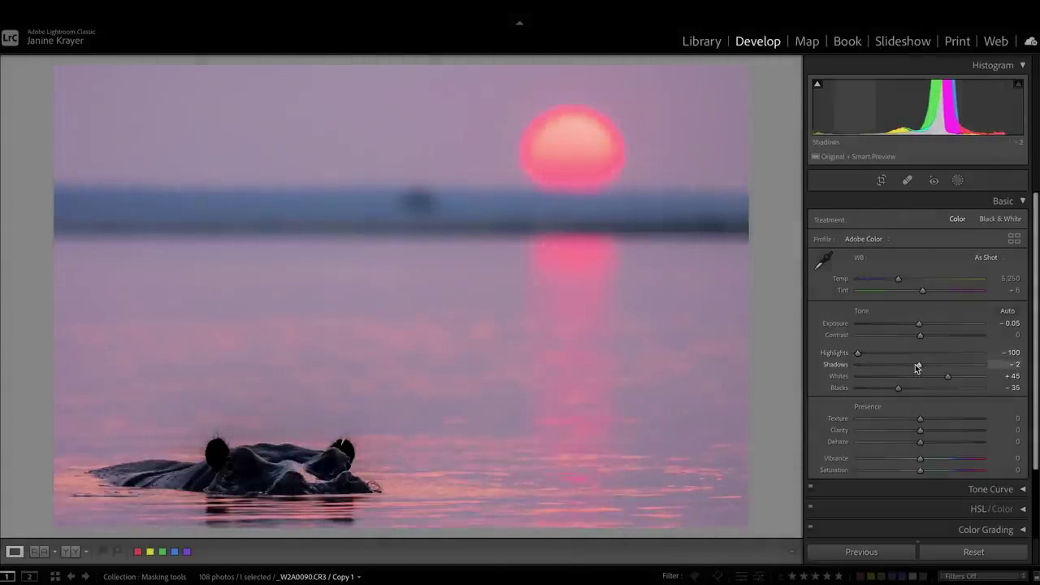
pyautogui.moveTo(917, 368); pyautogui.dragTo(982, 366)
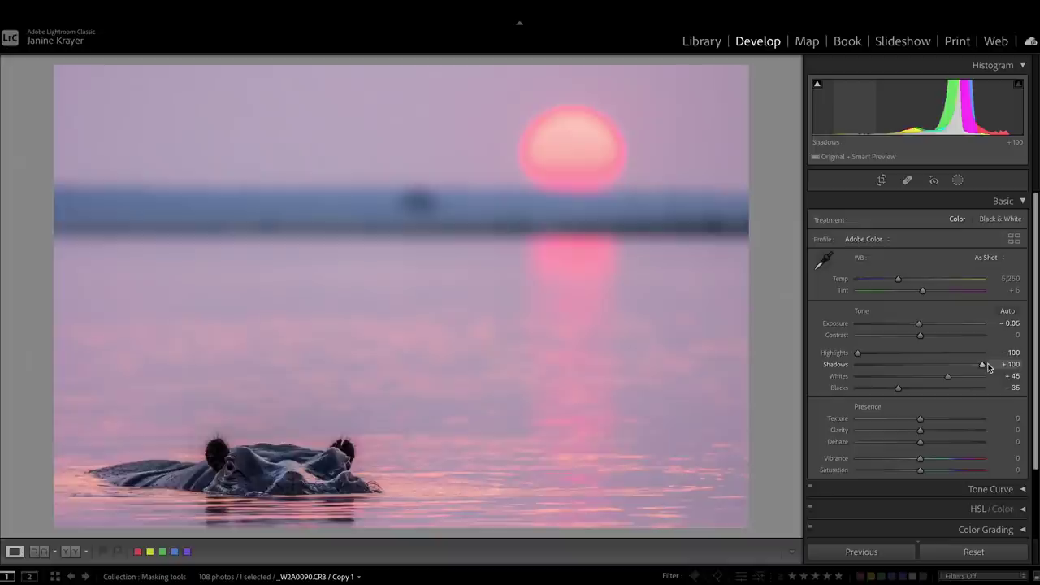
# Step: Add a Select Subject mask on the hippo with Shadows 69 and slightly raised exposure
pyautogui.click(958, 180)
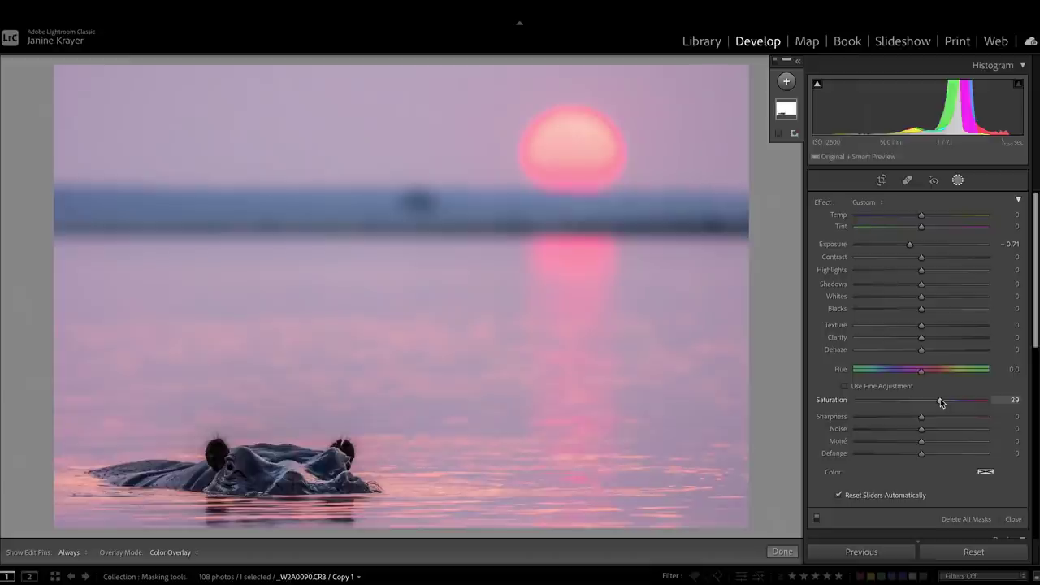
pyautogui.click(787, 80)
pyautogui.click(794, 106)
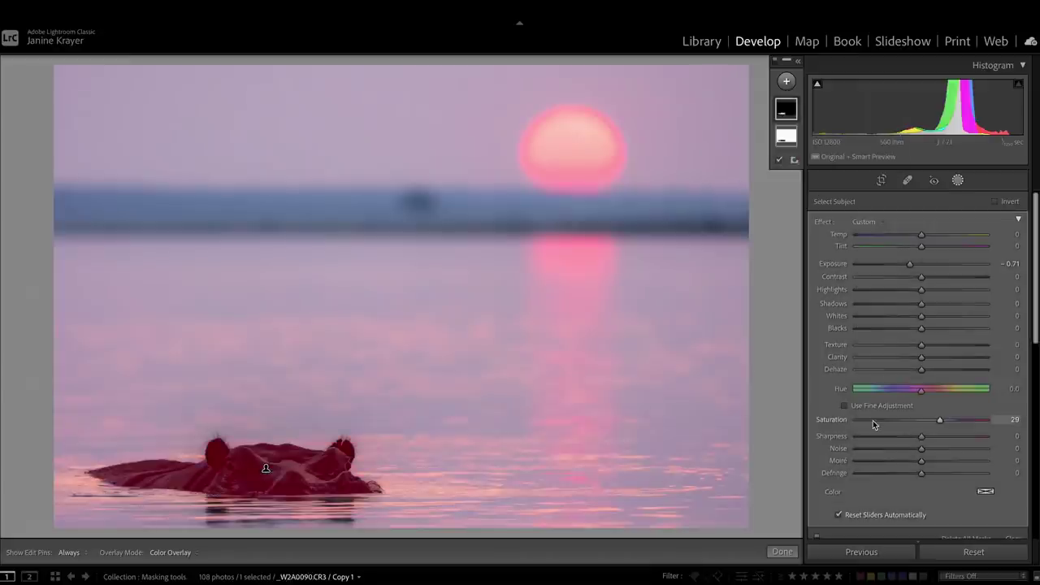
pyautogui.click(966, 303)
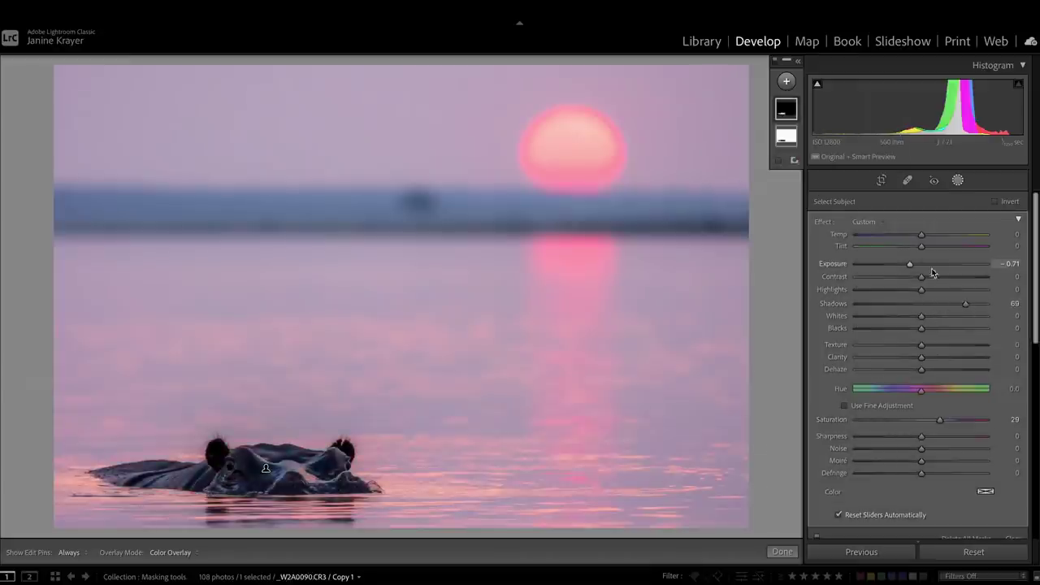
pyautogui.moveTo(910, 263); pyautogui.dragTo(919, 263)
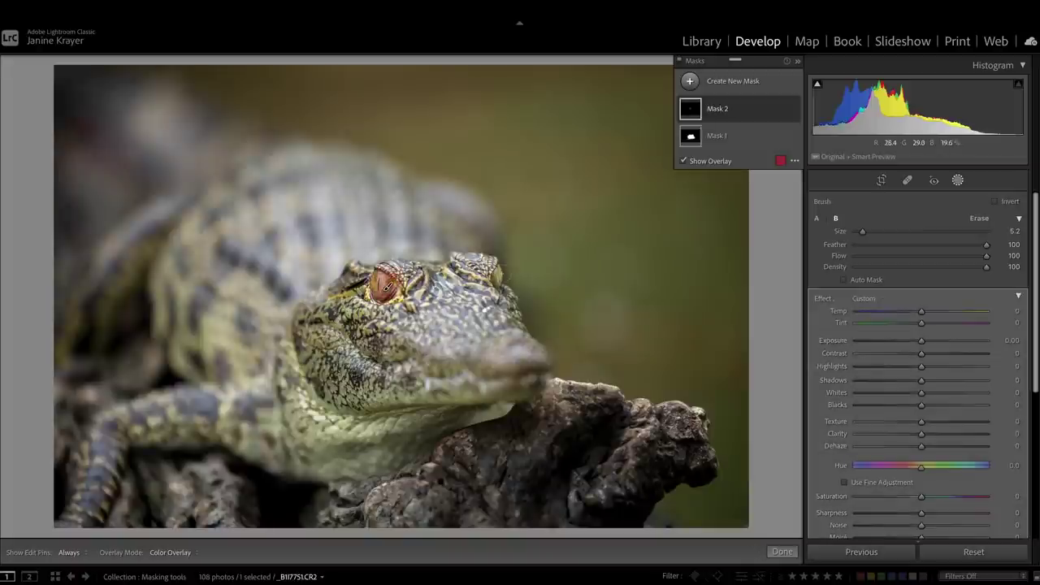
# Step: Hide the eye mask overlay and raise the eye's contrast to 34
pyautogui.press('o')
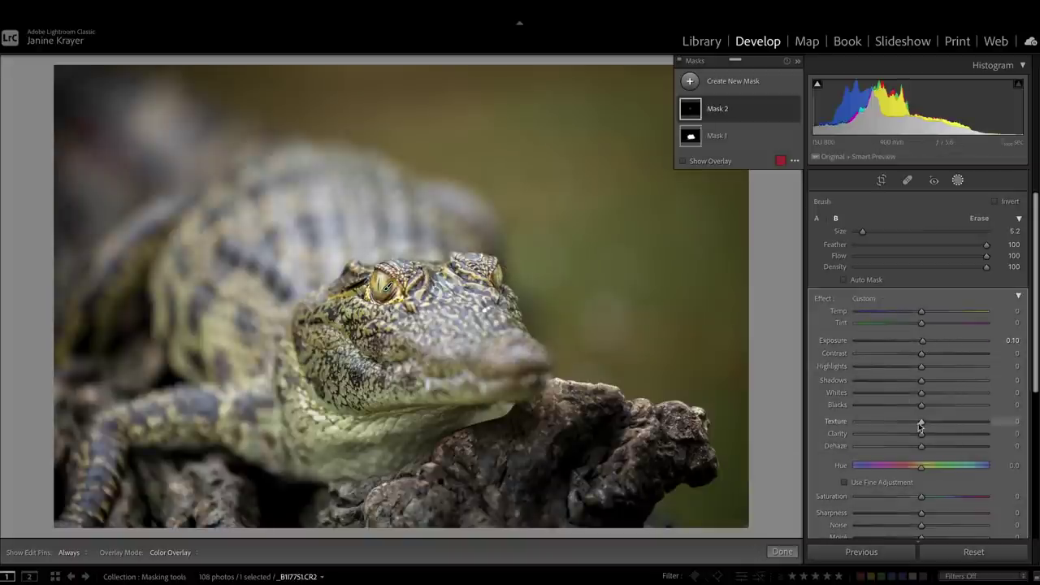
pyautogui.moveTo(922, 354); pyautogui.dragTo(943, 354)
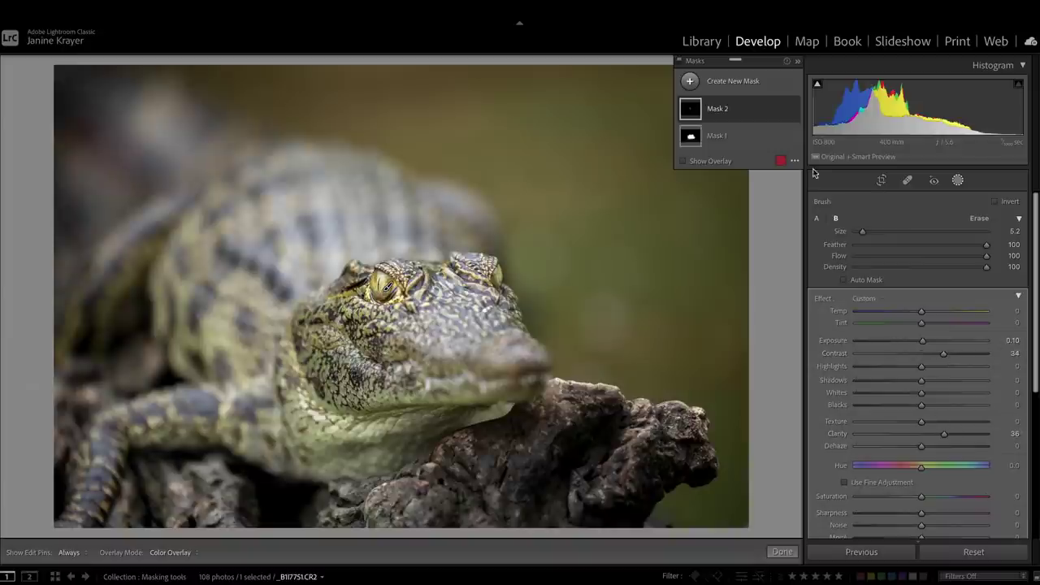